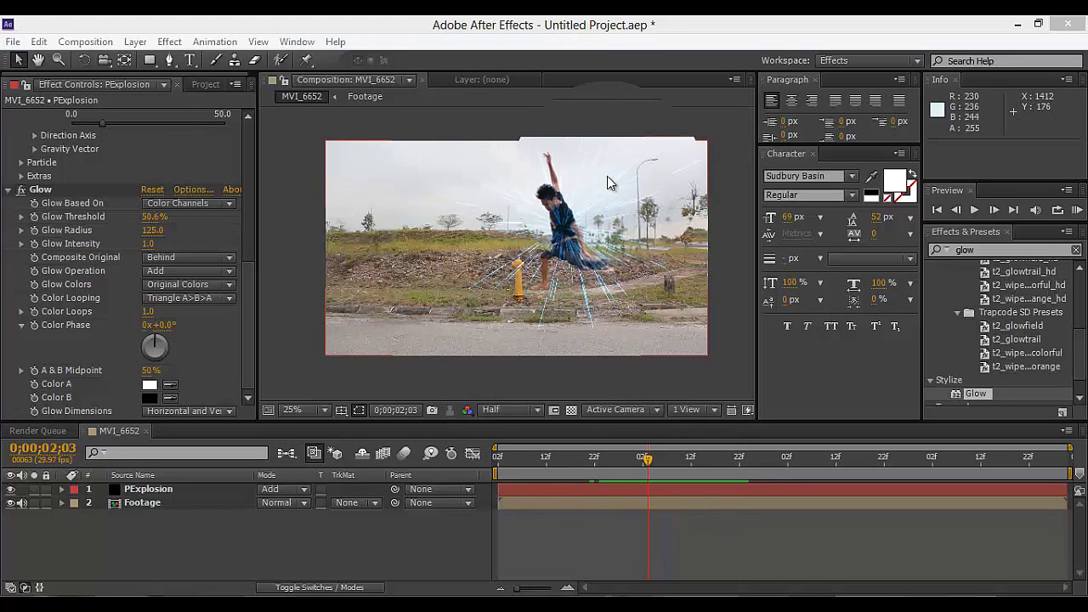
Scrub through the finished explosion in MVI_6652 around the man's landing to examine how the particles spread
{"action": "left_click_drag", "start_coordinate": [647, 460], "coordinate": [675, 471]}
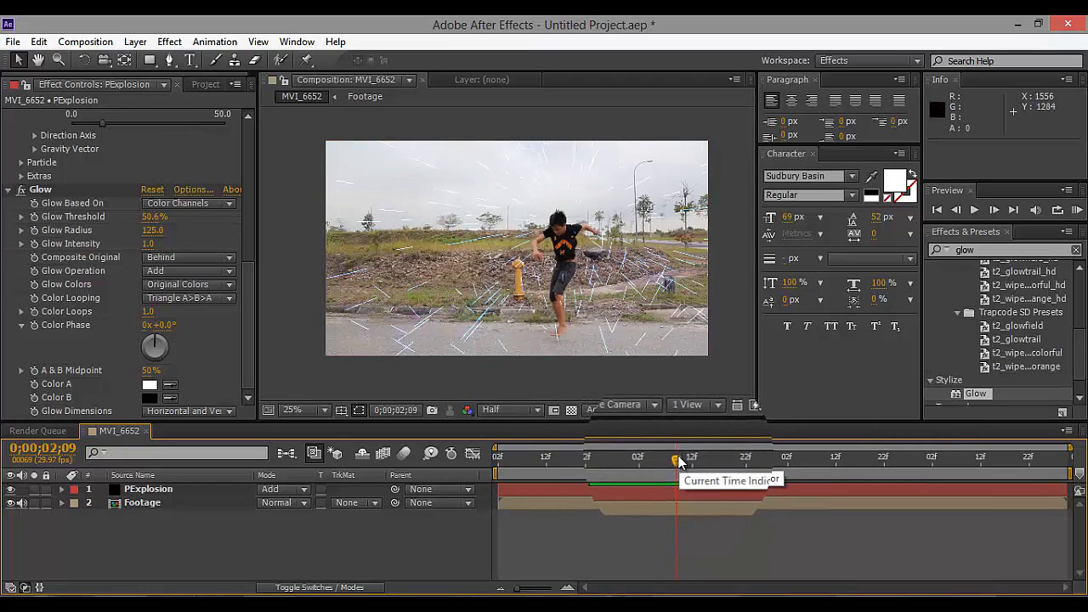
{"action": "mouse_move", "coordinate": [677, 460]}
{"action": "left_mouse_down"}
{"action": "mouse_move", "coordinate": [621, 456]}
{"action": "mouse_move", "coordinate": [682, 478]}
{"action": "left_mouse_up"}
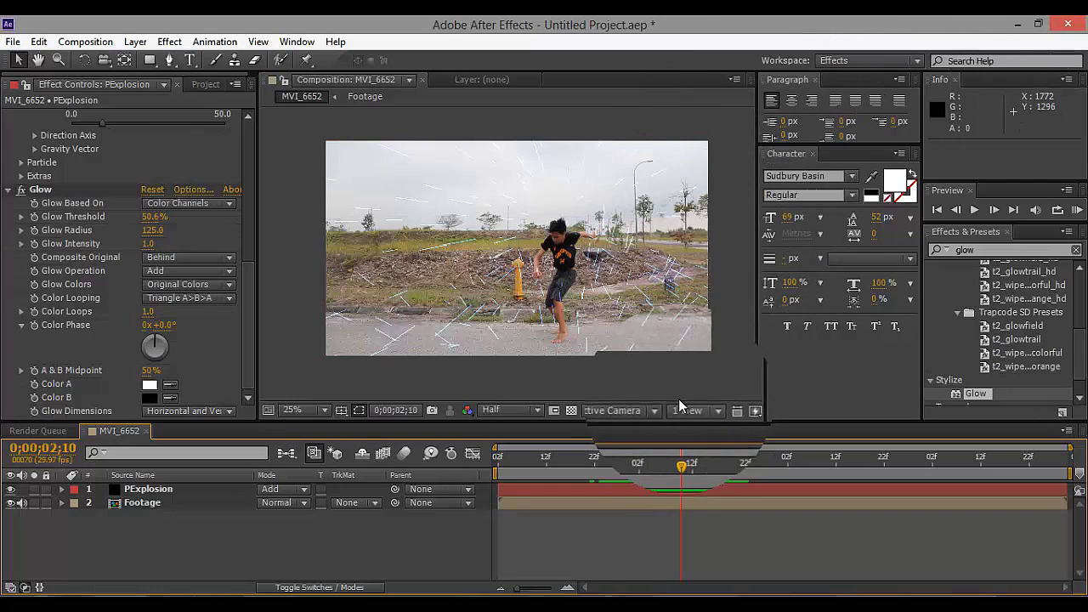
{"action": "left_click_drag", "start_coordinate": [680, 464], "coordinate": [653, 466]}
{"action": "left_click", "coordinate": [667, 462]}
{"action": "mouse_move", "coordinate": [647, 460]}
{"action": "left_mouse_down"}
{"action": "mouse_move", "coordinate": [625, 460]}
{"action": "mouse_move", "coordinate": [672, 463]}
{"action": "mouse_move", "coordinate": [663, 463]}
{"action": "left_mouse_up"}
{"action": "left_click", "coordinate": [38, 425]}
{"action": "left_click", "coordinate": [119, 431]}
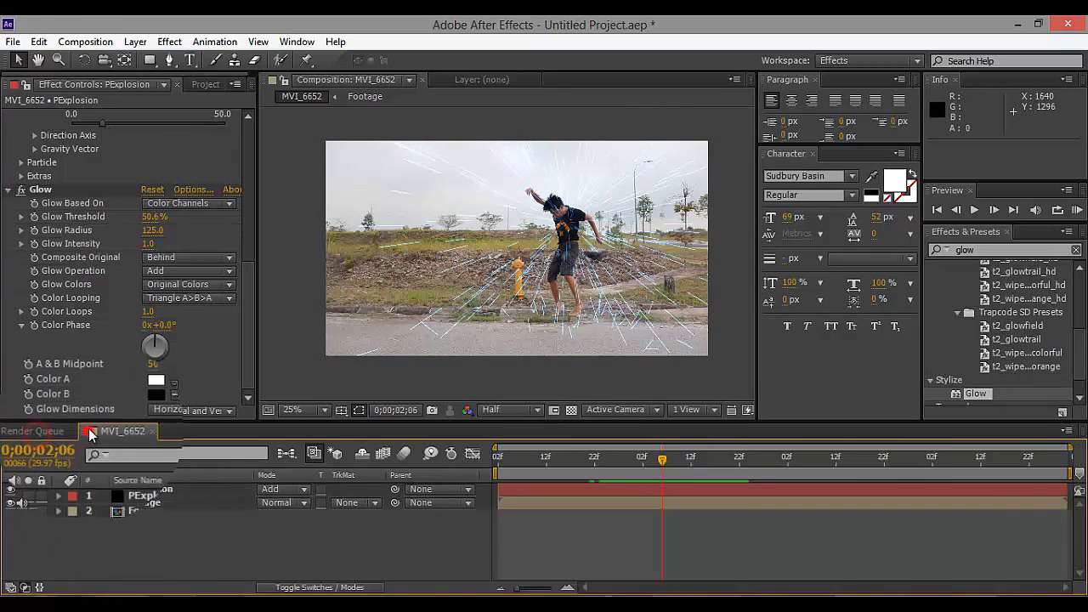
Create a new composition from the MVI_6652.MOV footage in the project
{"action": "left_click", "coordinate": [205, 84]}
{"action": "left_click", "coordinate": [146, 279]}
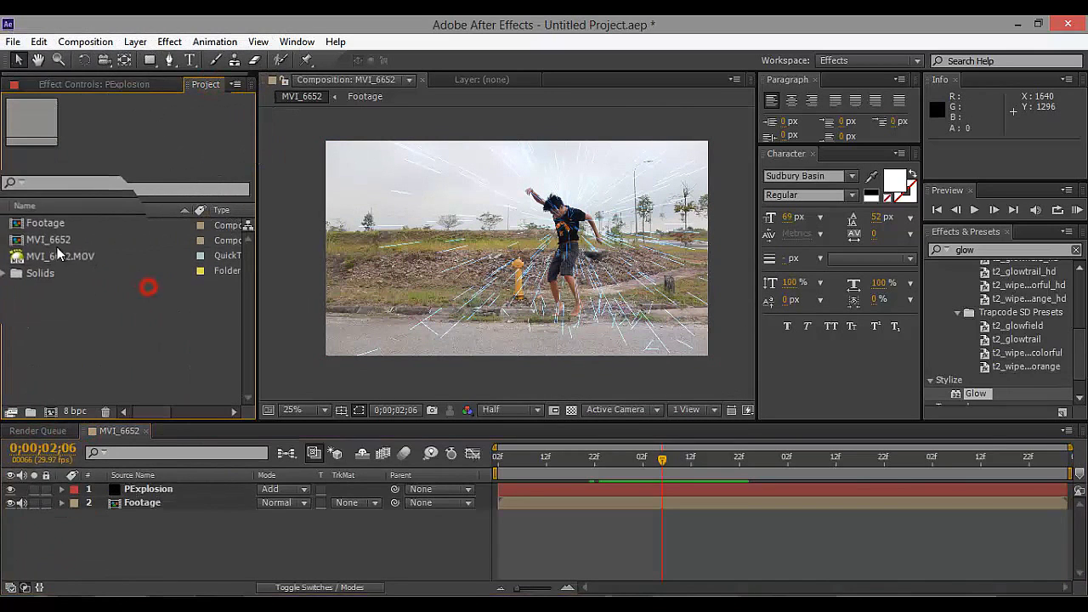
{"action": "left_click_drag", "start_coordinate": [60, 255], "coordinate": [53, 409]}
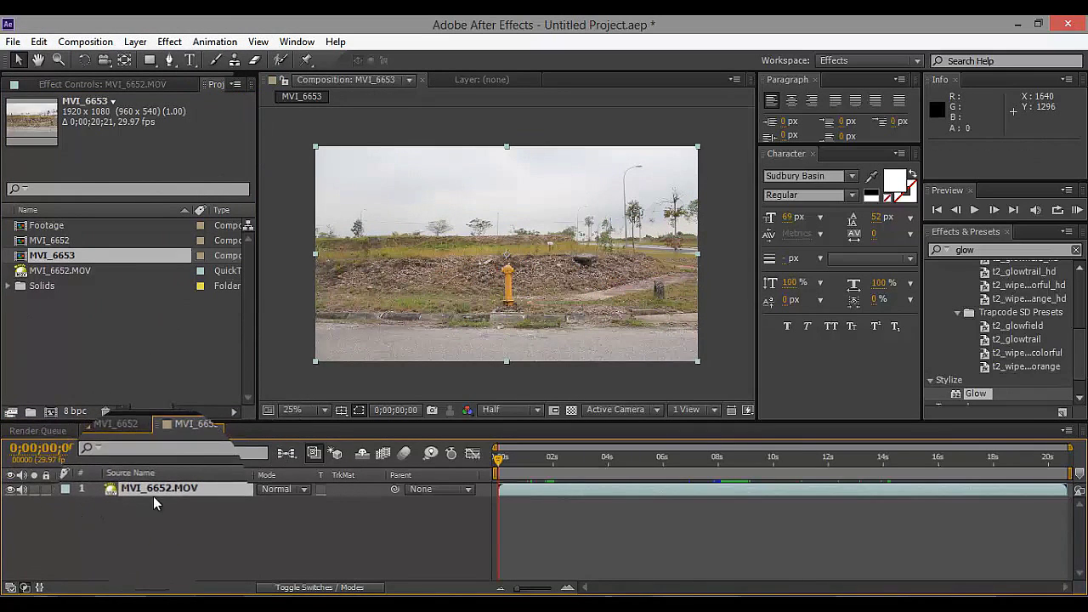
Split the MVI_6652.MOV layer at 0;00;02;01, while the scene is still empty
{"action": "left_click", "coordinate": [157, 491]}
{"action": "left_click_drag", "start_coordinate": [521, 466], "coordinate": [554, 469]}
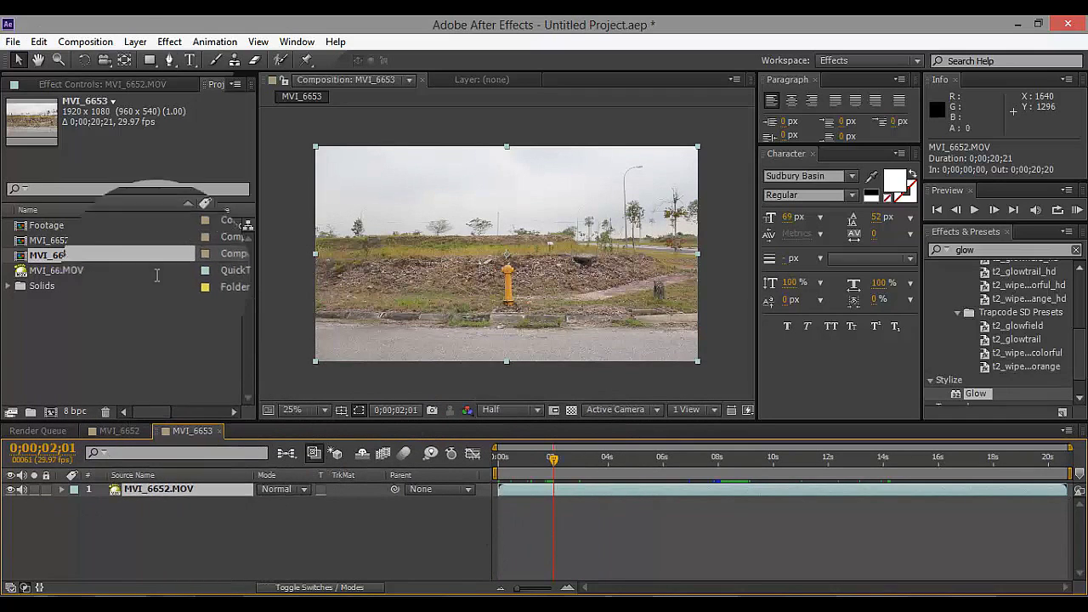
{"action": "left_click", "coordinate": [39, 42]}
{"action": "left_click", "coordinate": [111, 237]}
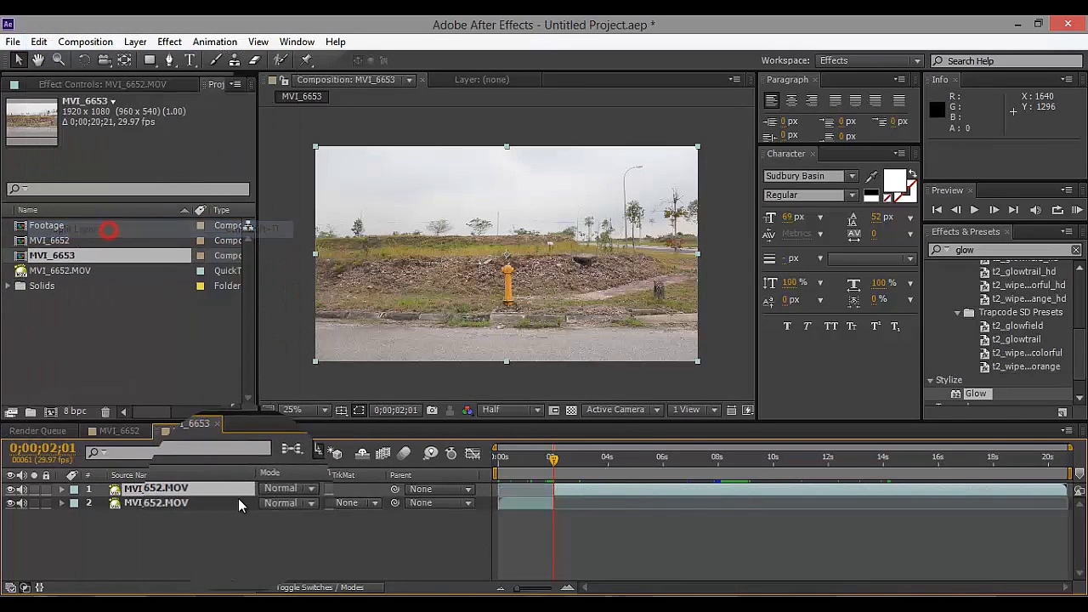
Trim the upper clip's start to the man's mid-air jump at 0;00;08;04 and slide it back to the split point near 2 seconds
{"action": "left_click_drag", "start_coordinate": [553, 459], "coordinate": [641, 472]}
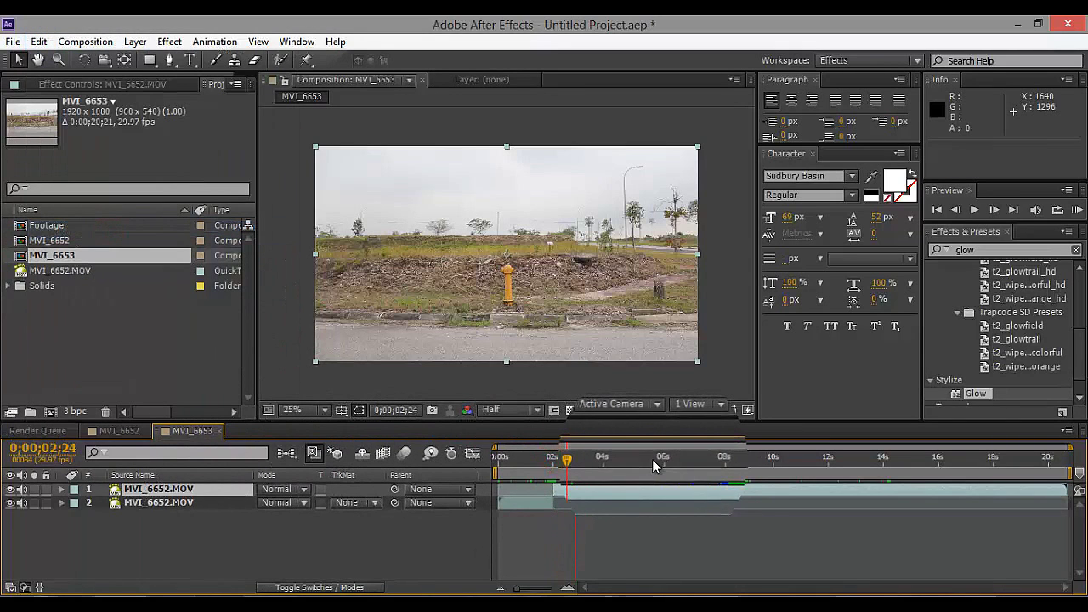
{"action": "left_click", "coordinate": [664, 459]}
{"action": "left_click_drag", "start_coordinate": [664, 461], "coordinate": [721, 464]}
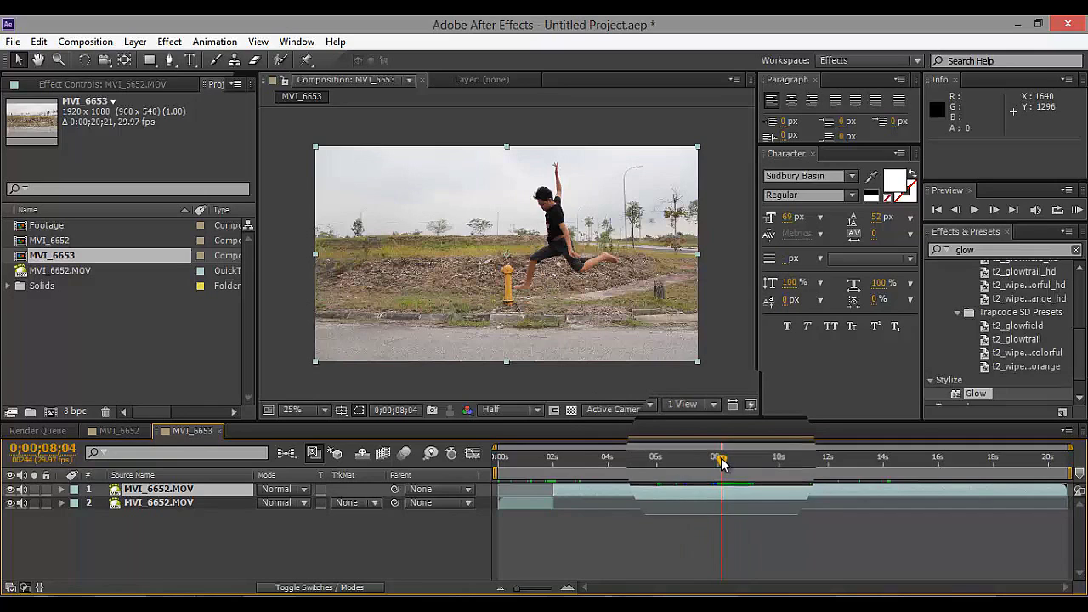
{"action": "left_click_drag", "start_coordinate": [720, 484], "coordinate": [566, 485]}
{"action": "left_click", "coordinate": [549, 456]}
{"action": "left_click_drag", "start_coordinate": [515, 587], "coordinate": [554, 589]}
{"action": "left_click_drag", "start_coordinate": [926, 490], "coordinate": [941, 491]}
{"action": "left_click_drag", "start_coordinate": [535, 595], "coordinate": [519, 589]}
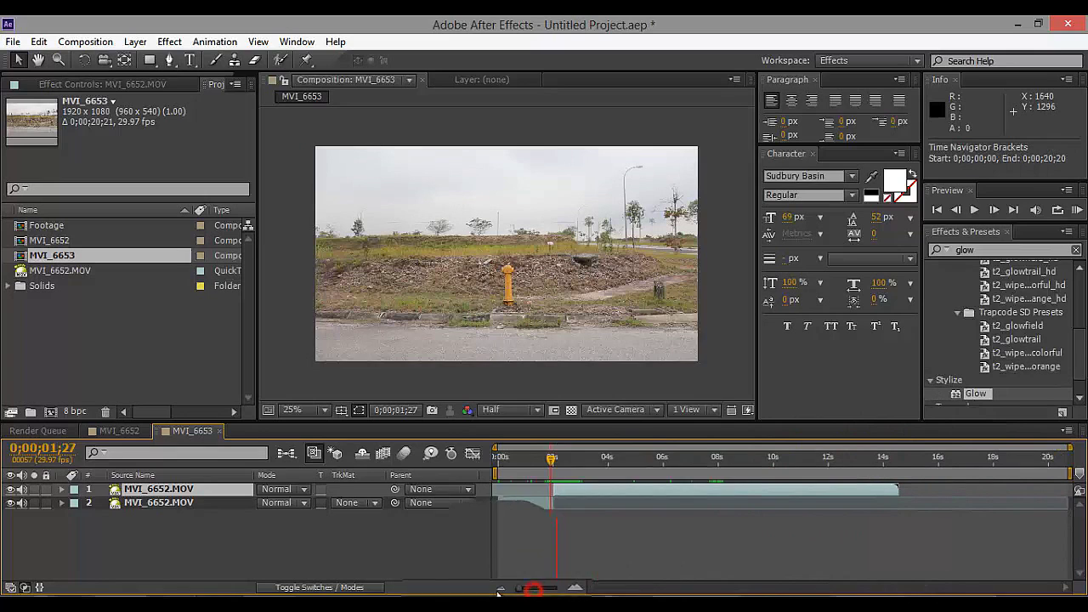
Set the work area from 0;00;01;04 to 0;00;06;03 and trim the composition to it
{"action": "left_click_drag", "start_coordinate": [612, 456], "coordinate": [667, 464]}
{"action": "key", "text": "n"}
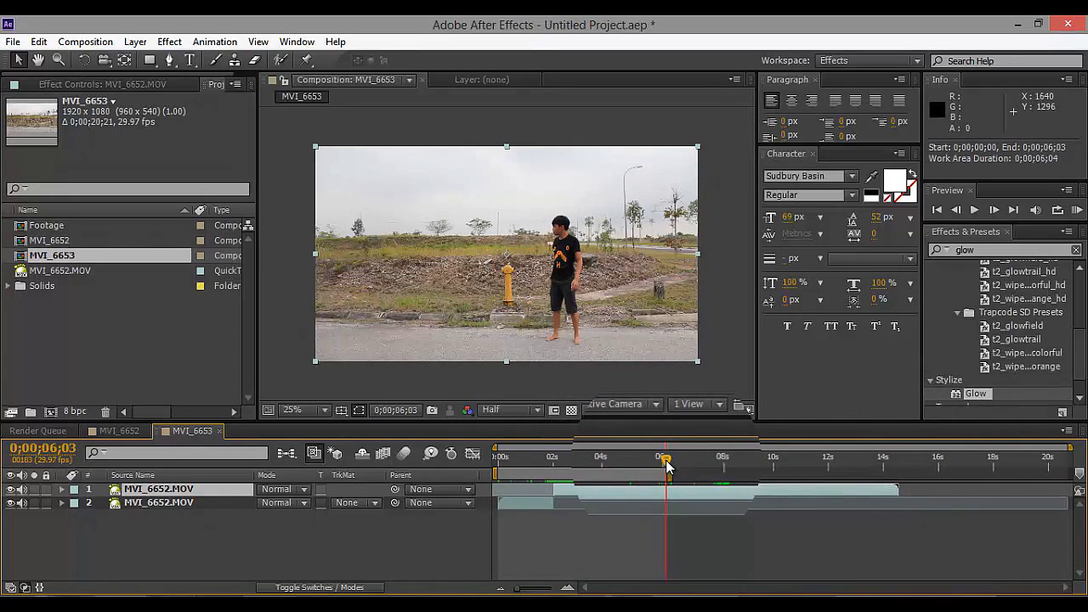
{"action": "left_click", "coordinate": [527, 458]}
{"action": "key", "text": "b"}
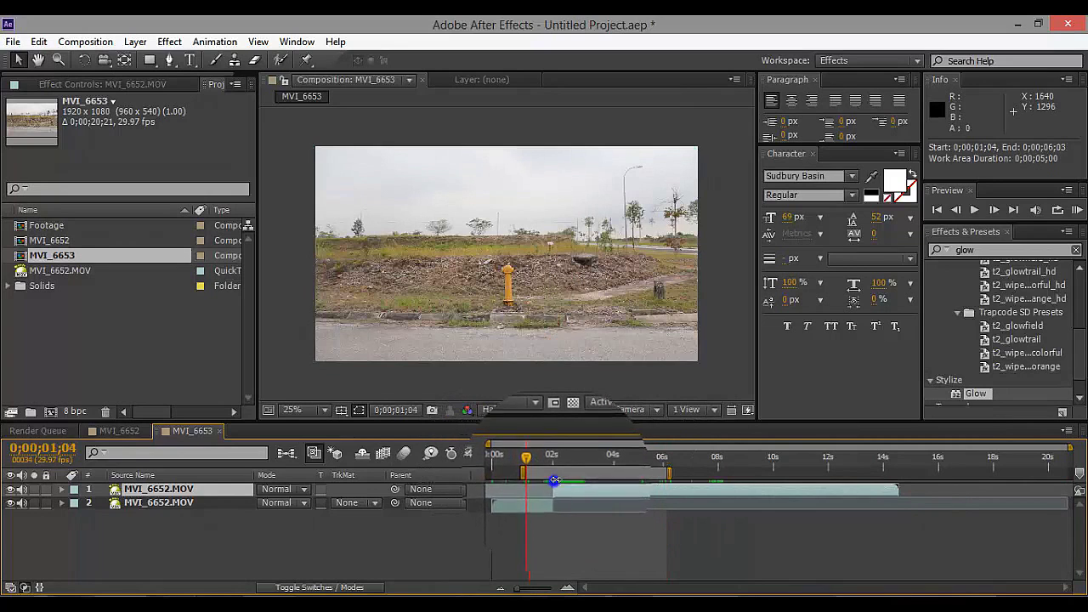
{"action": "left_click", "coordinate": [558, 459]}
{"action": "right_click", "coordinate": [557, 470]}
{"action": "left_click", "coordinate": [592, 519]}
{"action": "left_click_drag", "start_coordinate": [530, 467], "coordinate": [600, 468]}
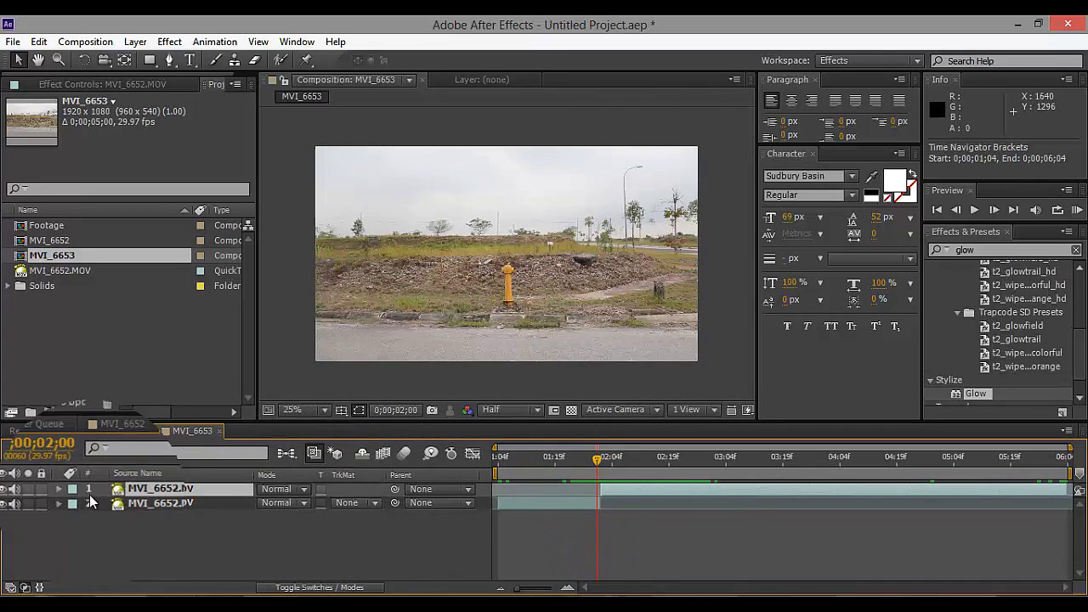
Pre-compose both MVI_6652.MOV layers into a new composition named Footage 2
{"action": "left_click", "coordinate": [119, 502], "text": "shift"}
{"action": "right_click", "coordinate": [126, 509]}
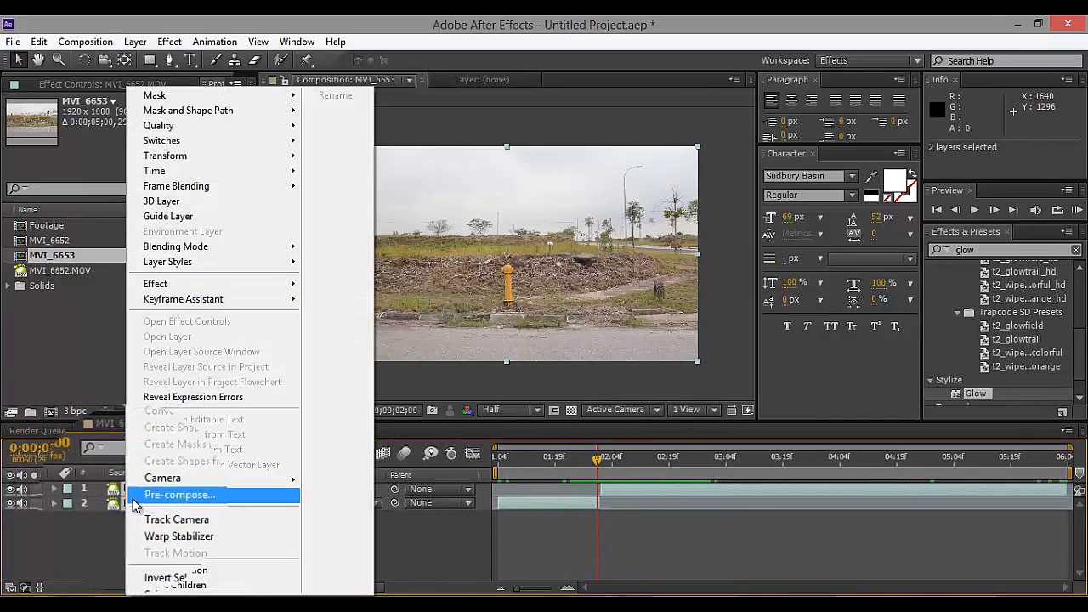
{"action": "left_click", "coordinate": [212, 493]}
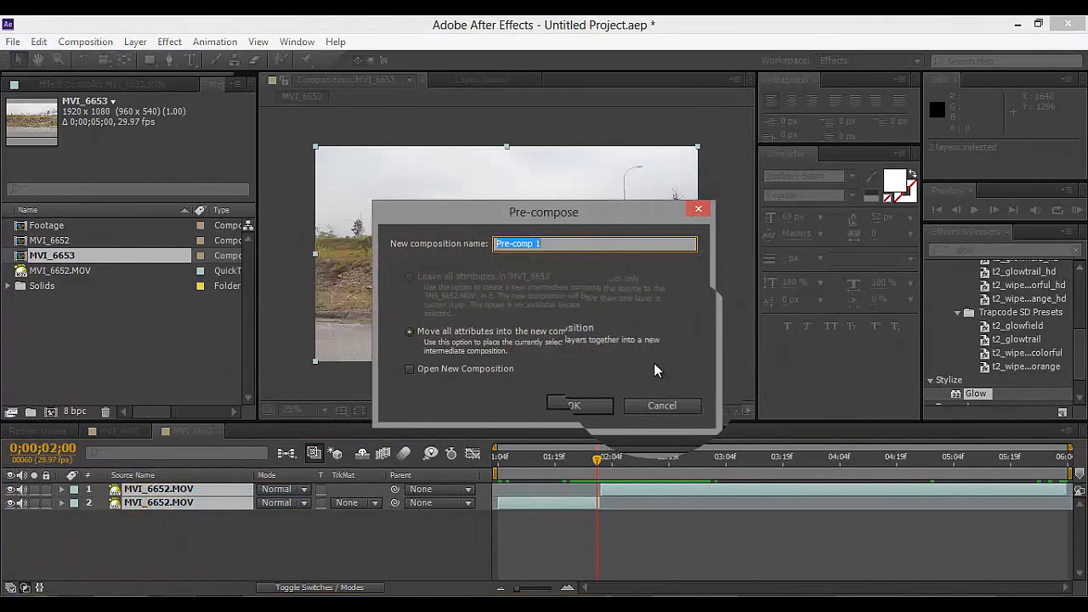
{"action": "type", "text": "Footage 2"}
{"action": "key", "text": "Return"}
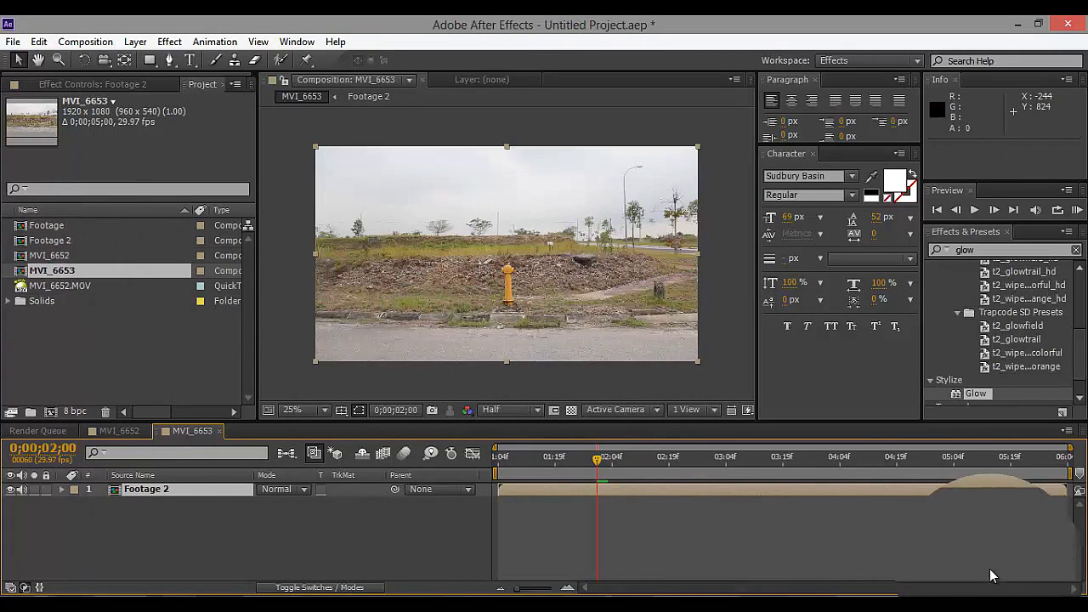
Go to 0;00;02;01, where the man appears in mid-air, and create a black composition-size solid named PExplosion
{"action": "key", "text": "Page_Down"}
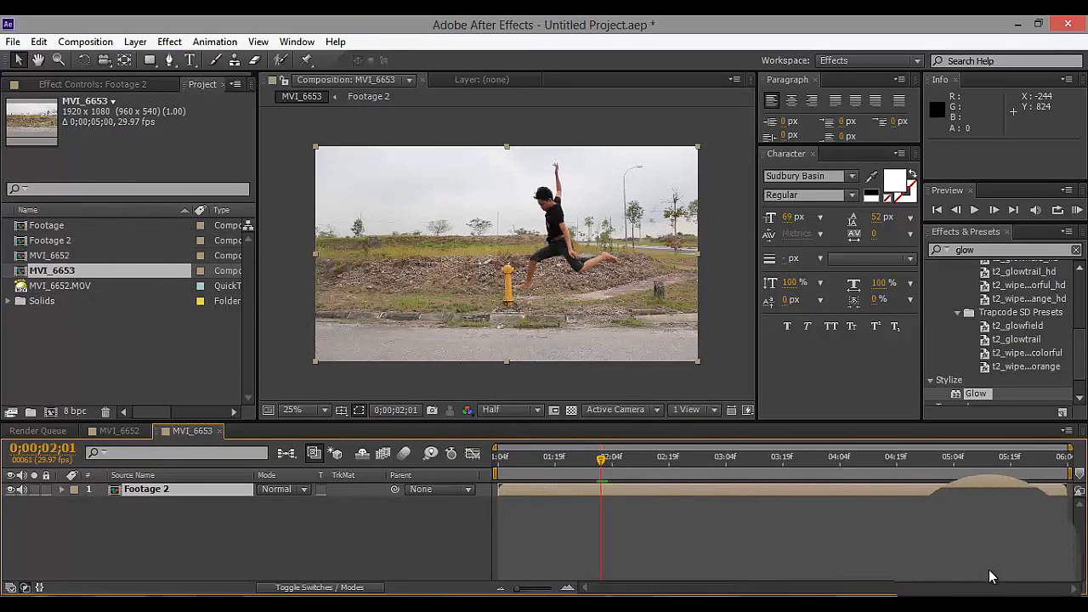
{"action": "key", "text": "Page_Up"}
{"action": "key", "text": "Page_Down"}
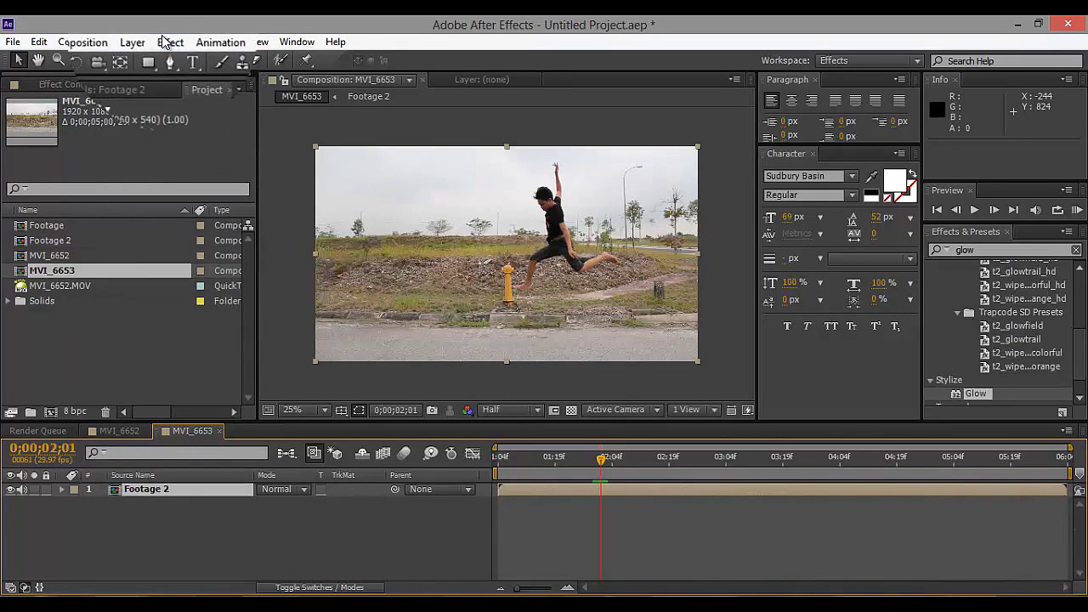
{"action": "left_click", "coordinate": [133, 40]}
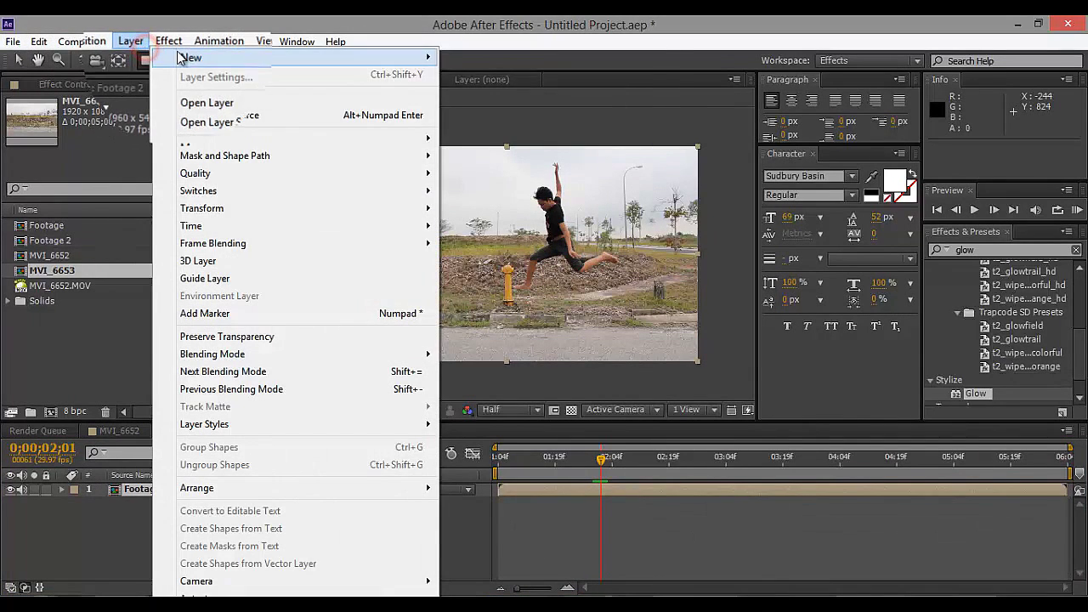
{"action": "mouse_move", "coordinate": [195, 56]}
{"action": "left_click", "coordinate": [587, 73]}
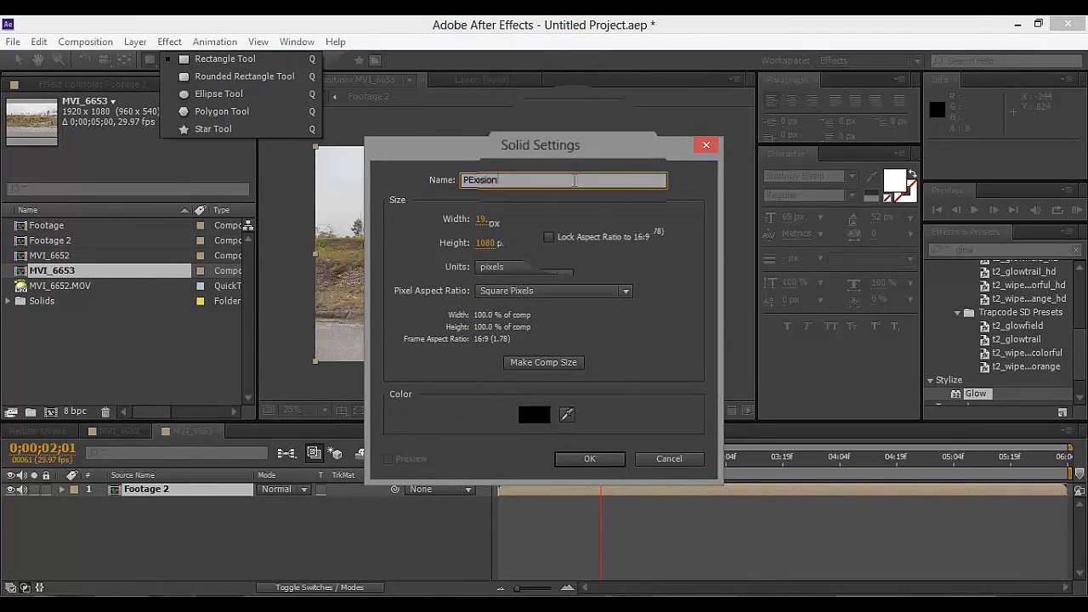
{"action": "left_click", "coordinate": [566, 457]}
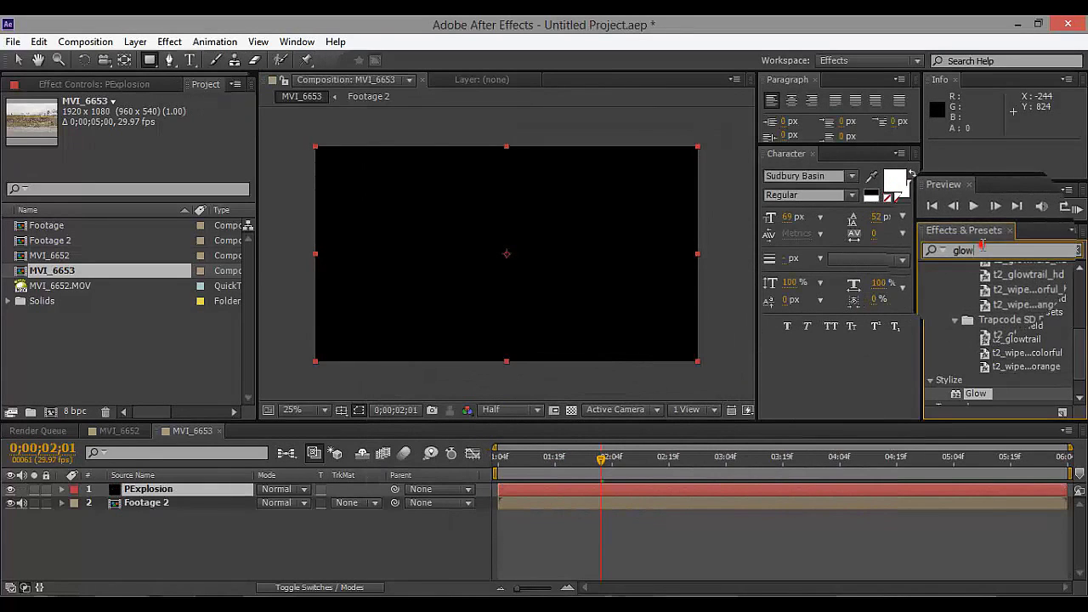
Find the CC Particle World effect with the search text "CC Par" and apply it to the PExplosion solid
{"action": "double_click", "coordinate": [977, 250]}
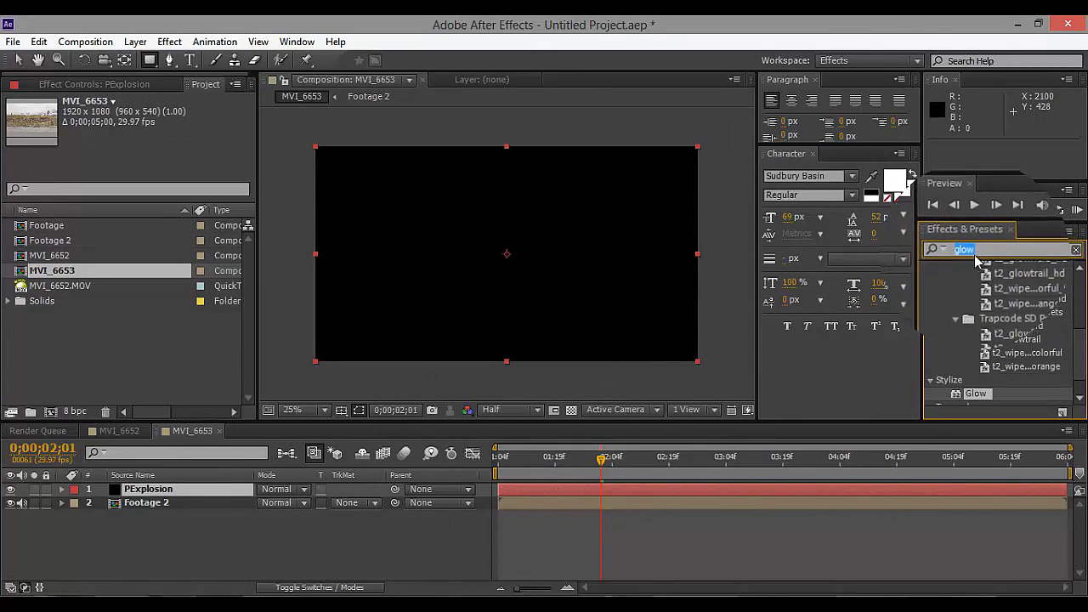
{"action": "left_click", "coordinate": [827, 64]}
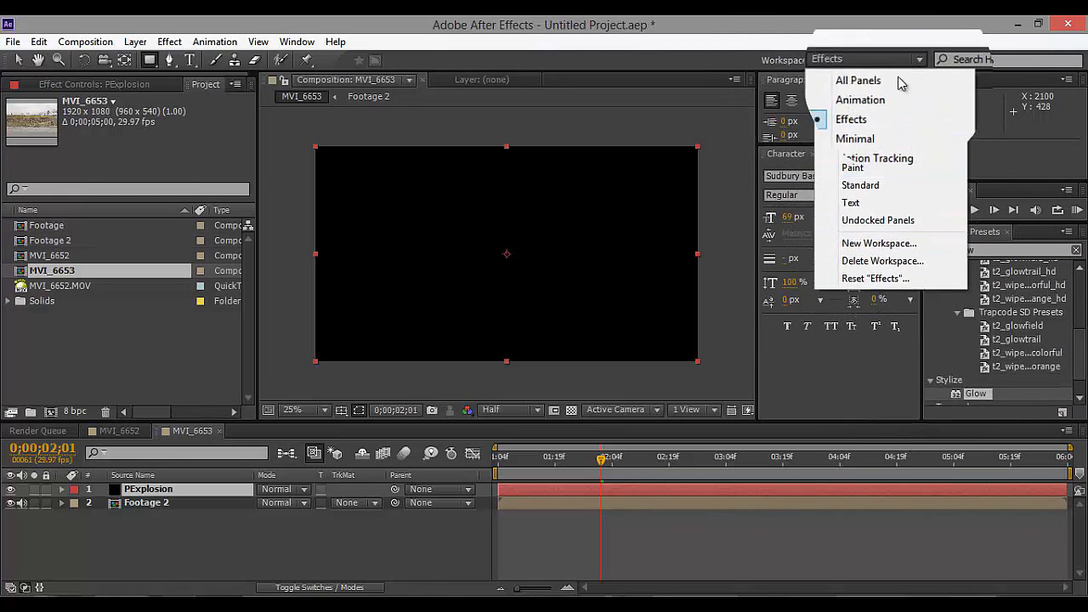
{"action": "left_click", "coordinate": [855, 394]}
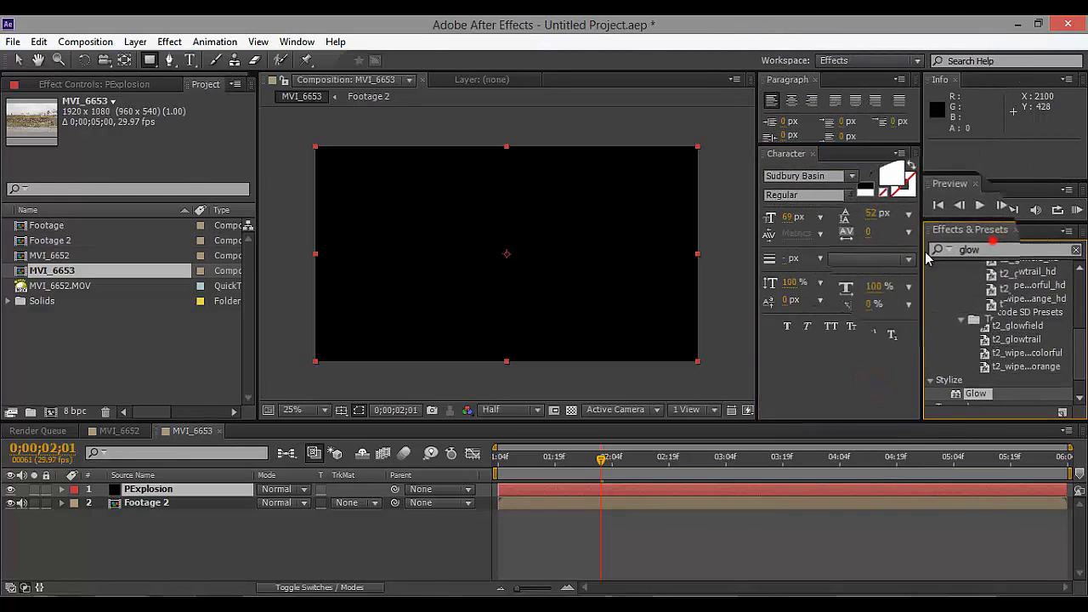
{"action": "left_click", "coordinate": [981, 251]}
{"action": "type", "text": "CC Par"}
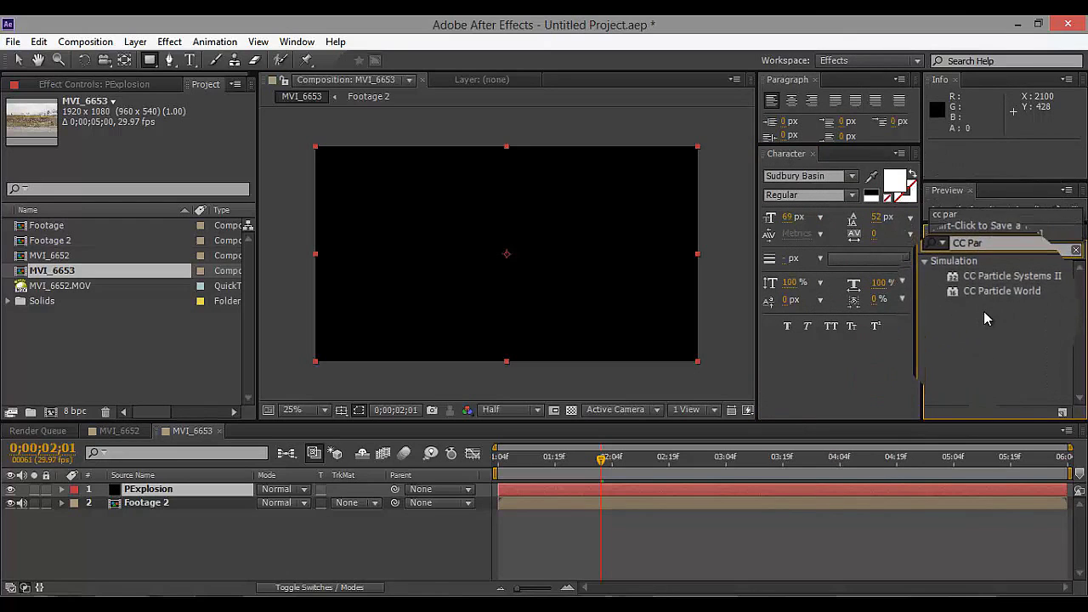
{"action": "left_click_drag", "start_coordinate": [999, 293], "coordinate": [512, 272]}
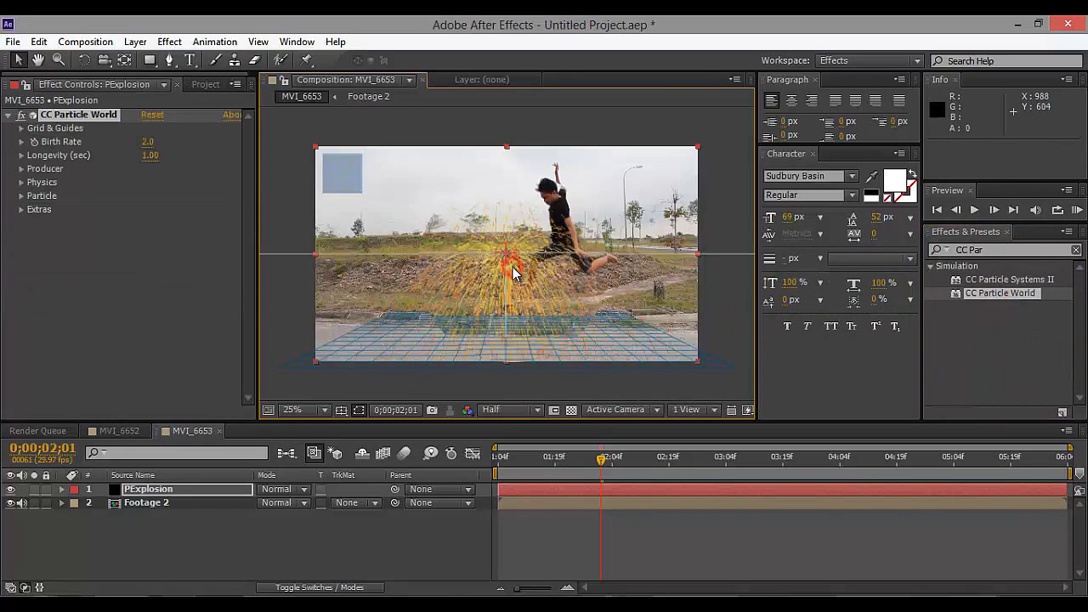
Move the particle producer from the frame's centre onto the jumping man's torso
{"action": "key", "text": "period"}
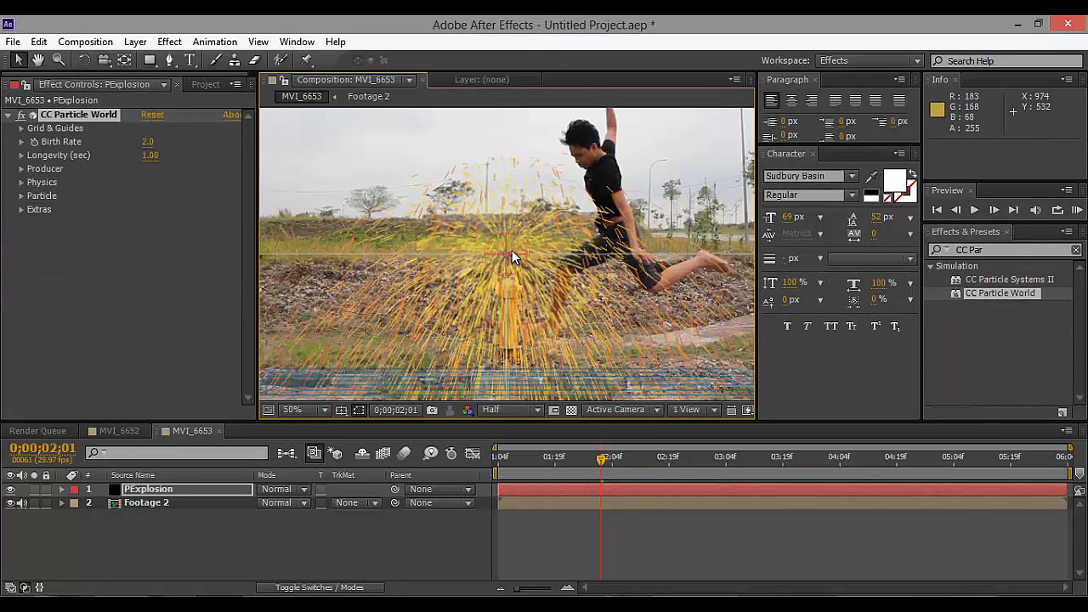
{"action": "key", "text": "comma"}
{"action": "left_click_drag", "start_coordinate": [507, 256], "coordinate": [554, 236]}
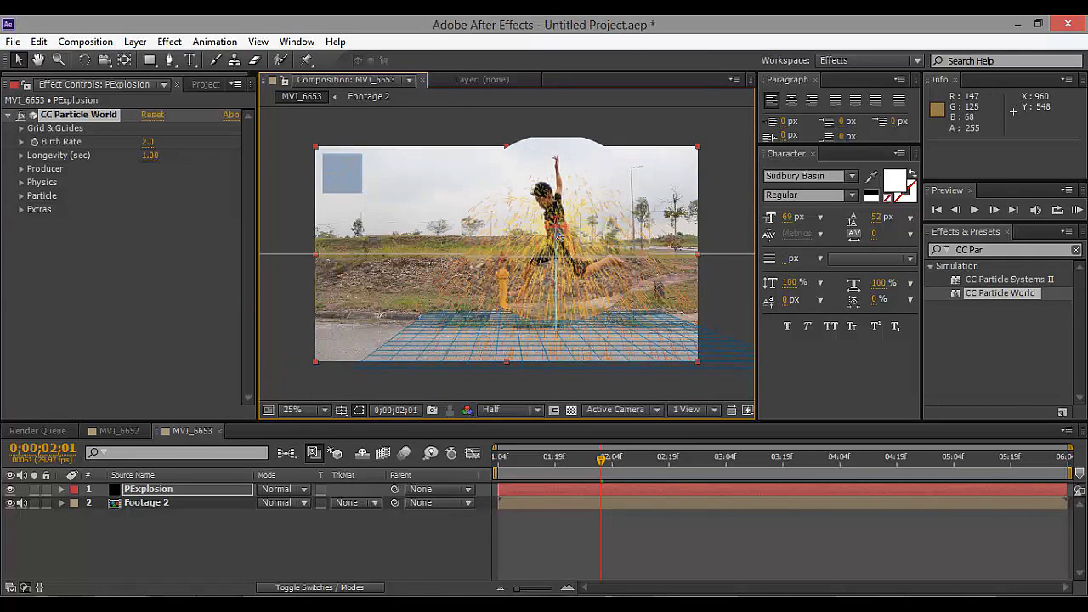
{"action": "scroll", "coordinate": [643, 184], "scroll_direction": "up", "scroll_amount": 4}
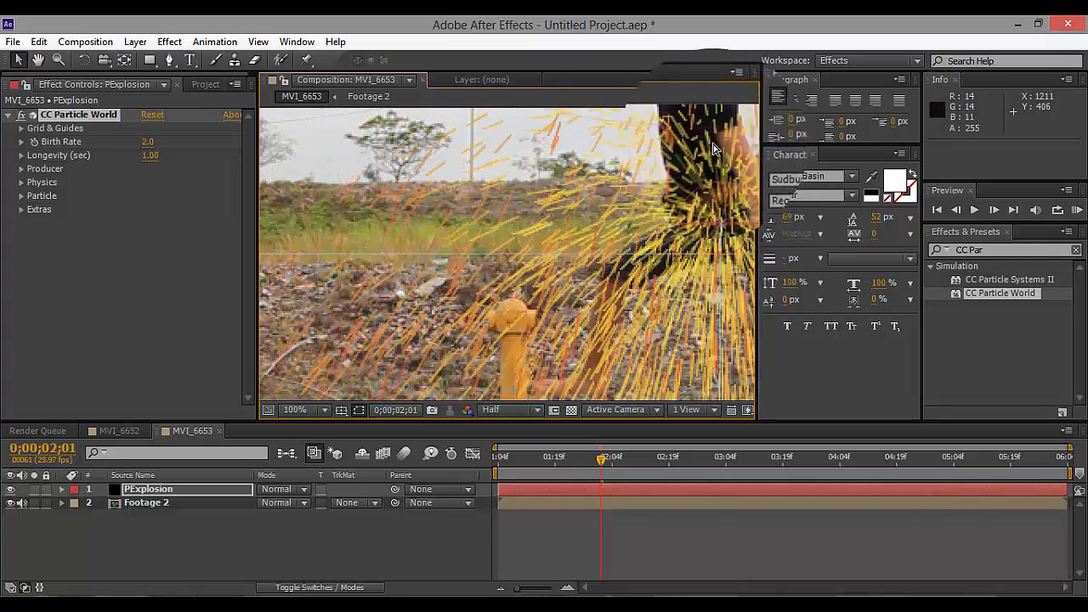
{"action": "scroll", "coordinate": [706, 156], "scroll_direction": "down", "scroll_amount": 3}
{"action": "scroll", "coordinate": [607, 210], "scroll_direction": "up", "scroll_amount": 1}
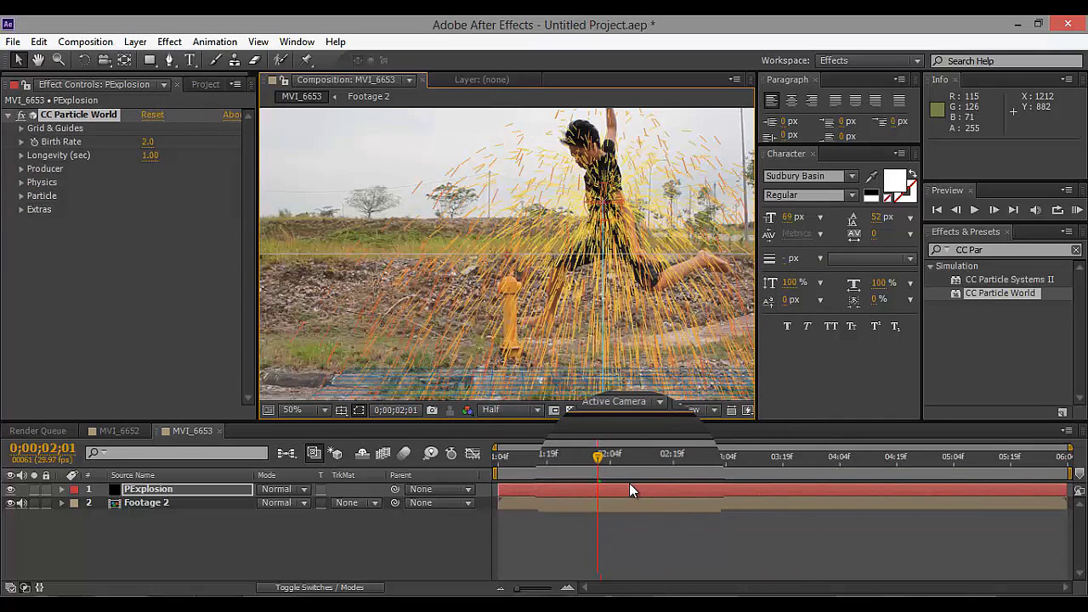
Add a Birth Rate keyframe at 0;00;01;28, before the man appears, and set its value to 0
{"action": "key", "text": "Page_Up"}
{"action": "key", "text": "Page_Up"}
{"action": "key", "text": "Page_Up"}
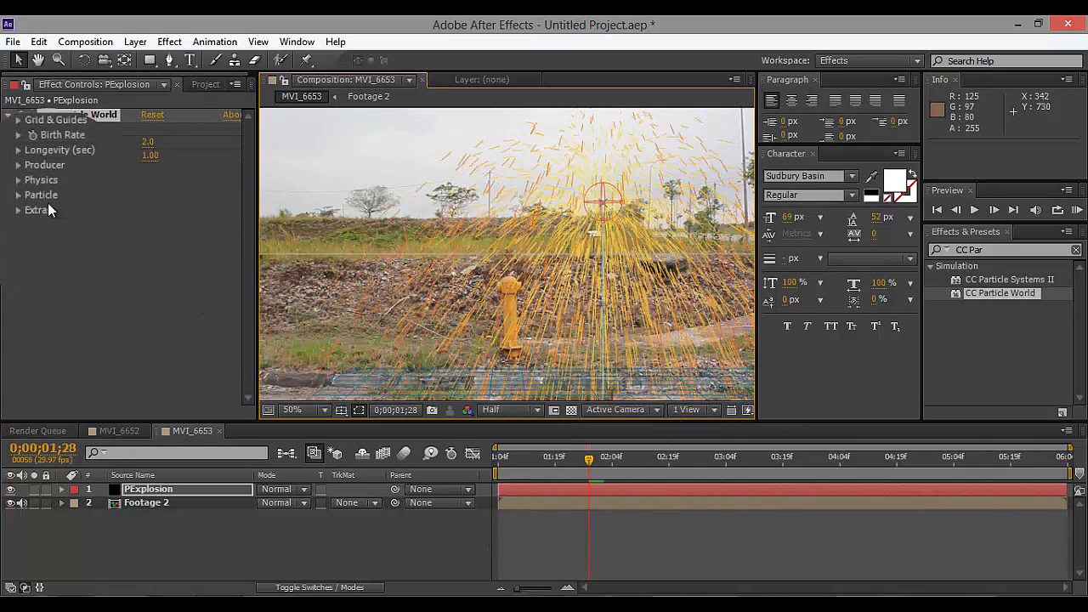
{"action": "left_click", "coordinate": [34, 143]}
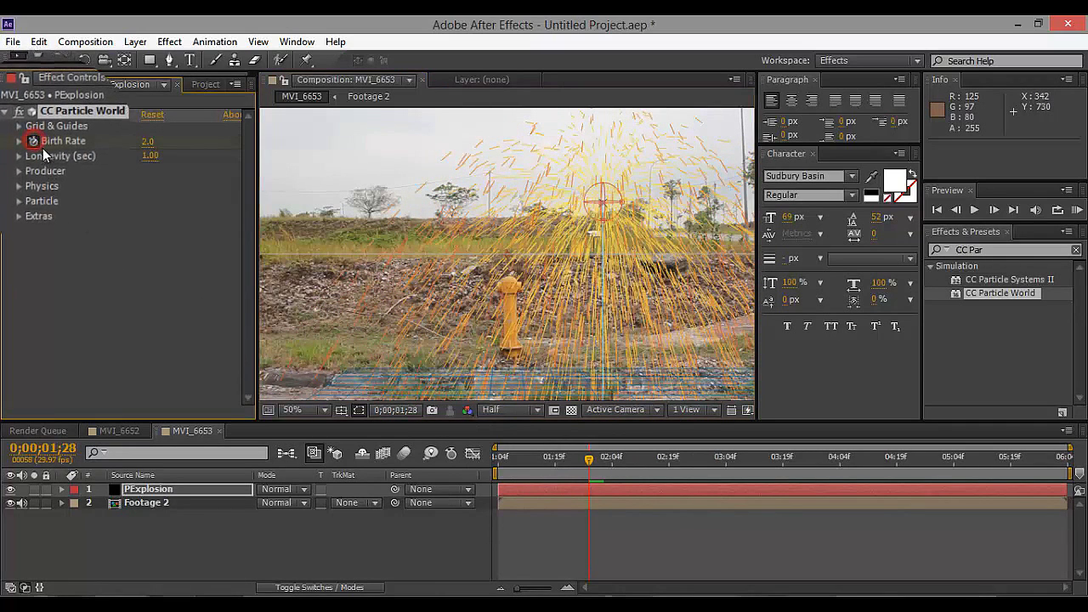
{"action": "left_click_drag", "start_coordinate": [155, 141], "coordinate": [153, 293]}
Advance to 0;00;02;01, where the man appears, and set Birth Rate to 1.0
{"action": "key", "text": "Page_Down"}
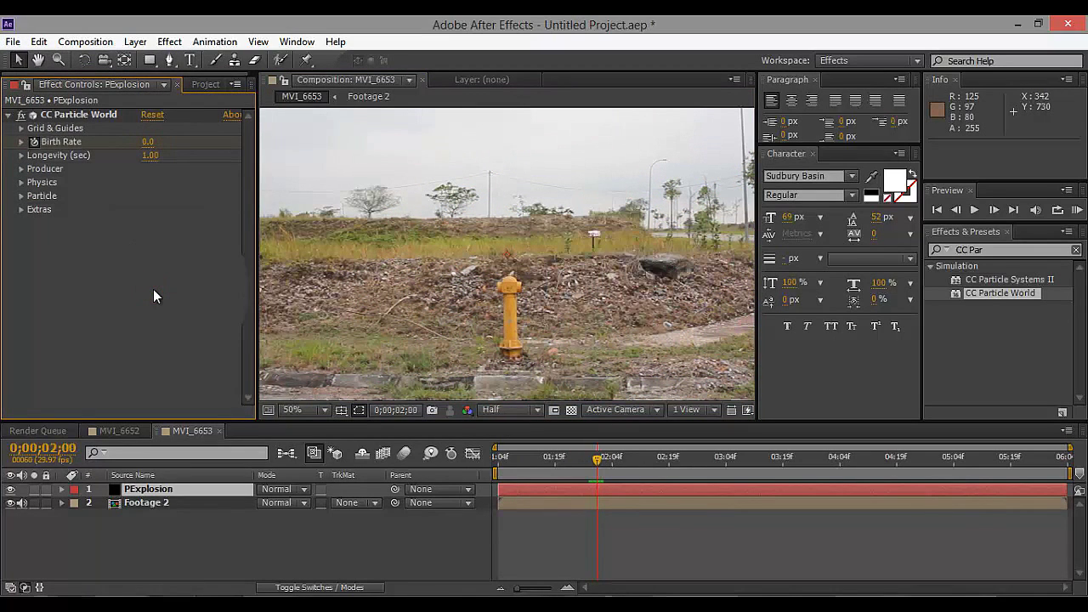
{"action": "key", "text": "Page_Down"}
{"action": "key", "text": "Page_Down"}
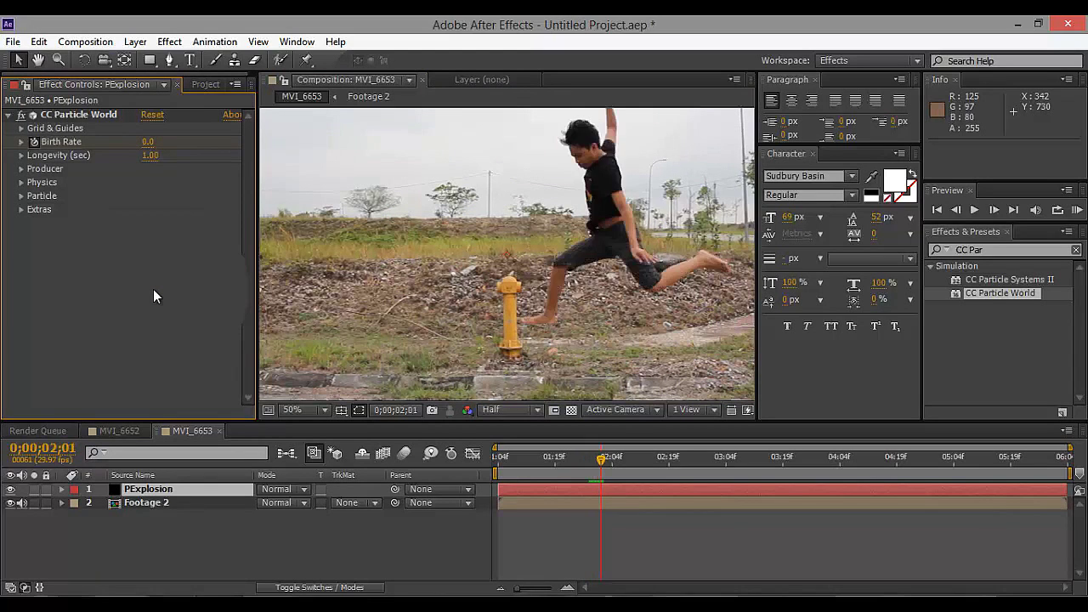
{"action": "left_click", "coordinate": [138, 143]}
{"action": "type", "text": "1"}
{"action": "left_click", "coordinate": [168, 264]}
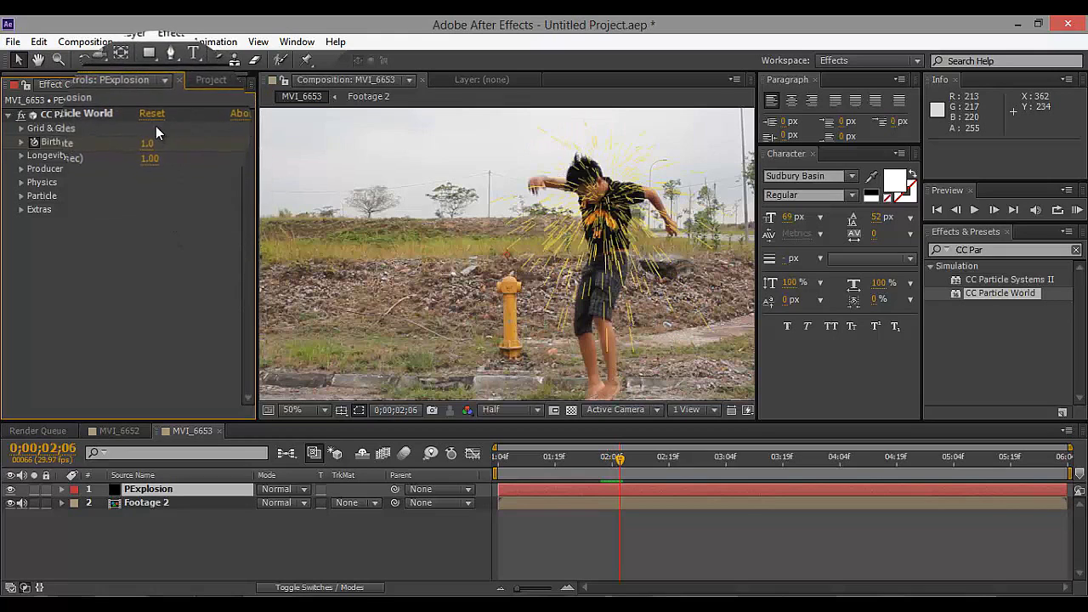
Set the Velocity in CC Particle World's Physics settings to 4.32, keeping the Explosive animation
{"action": "left_click", "coordinate": [151, 240]}
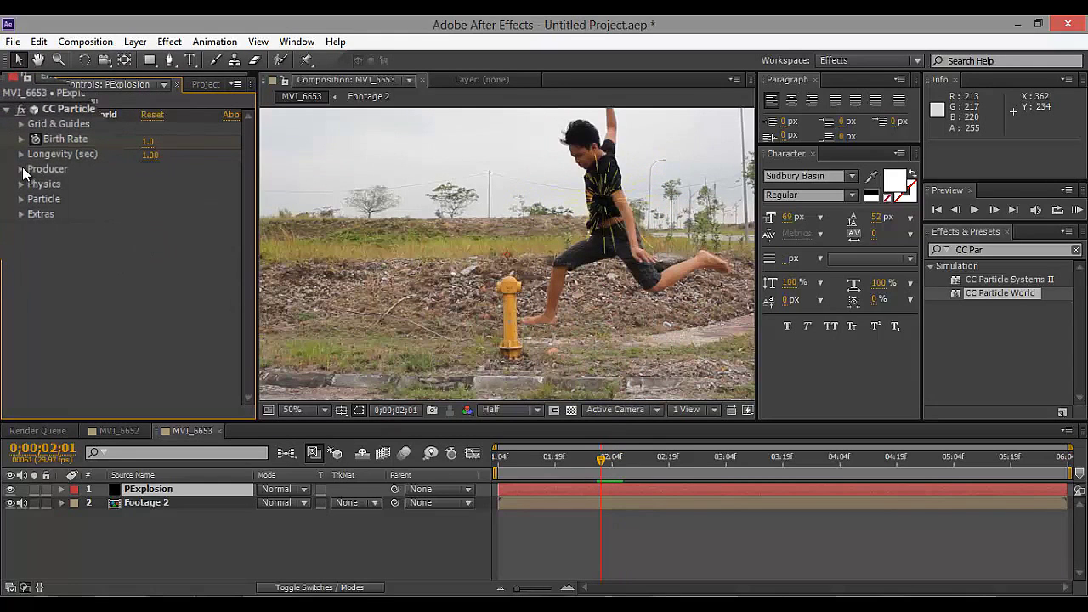
{"action": "left_click", "coordinate": [21, 168]}
{"action": "left_click", "coordinate": [23, 170]}
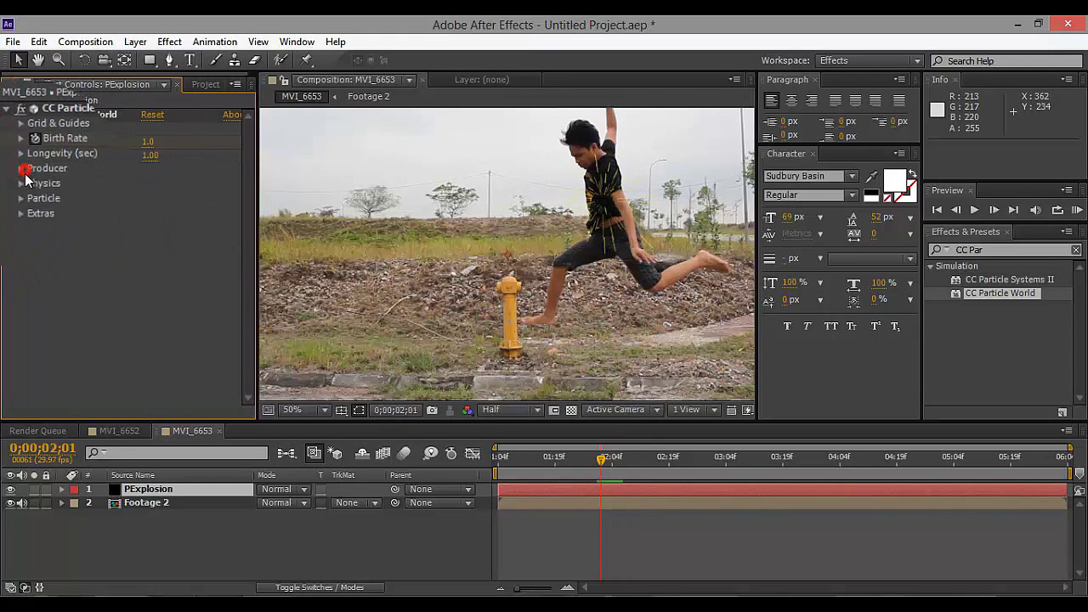
{"action": "left_click", "coordinate": [21, 184]}
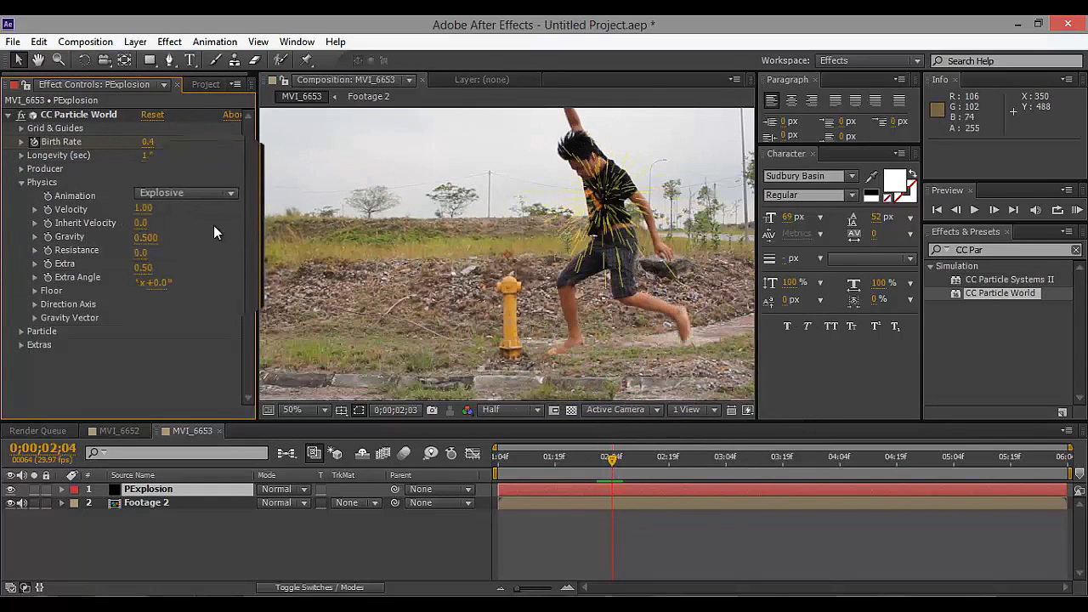
{"action": "left_click_drag", "start_coordinate": [151, 210], "coordinate": [681, 256]}
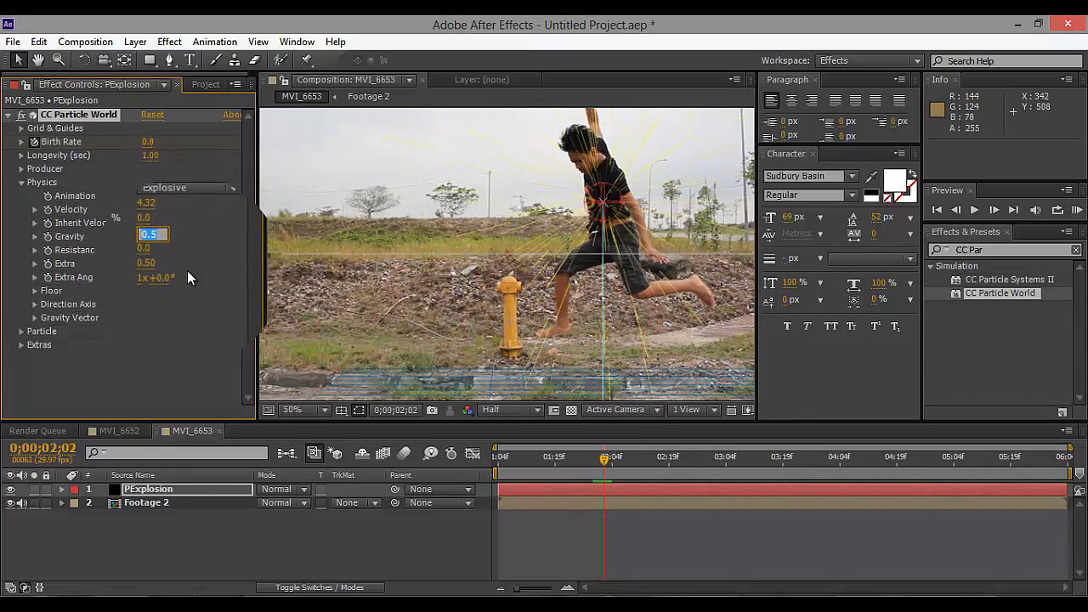
Set the particles' Gravity to 0 after trying a stronger gravity
{"action": "type", "text": "000"}
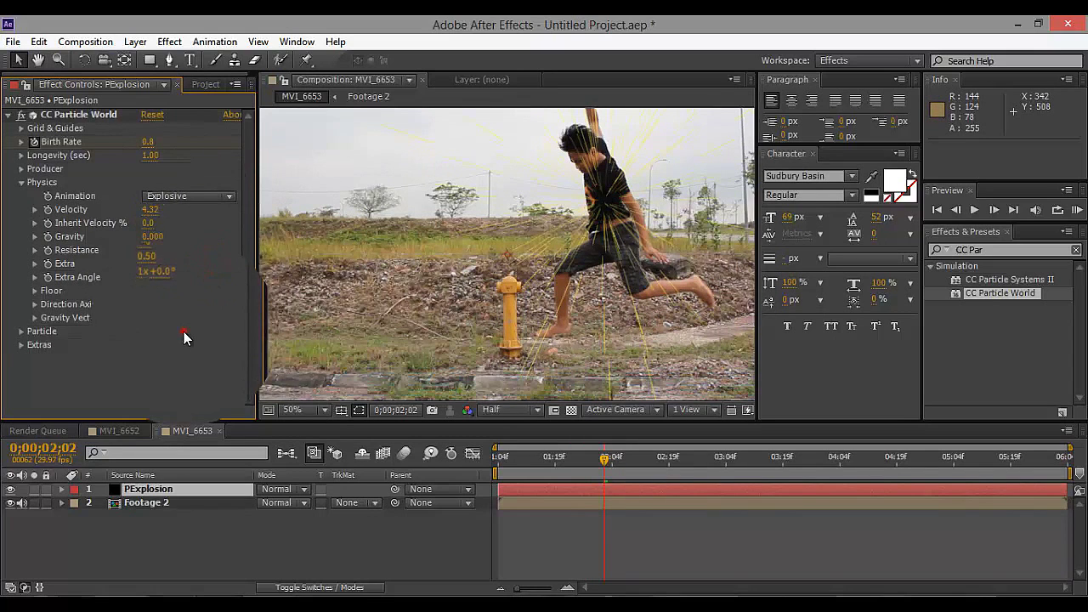
{"action": "scroll", "coordinate": [492, 265], "scroll_direction": "down", "scroll_amount": 4}
{"action": "scroll", "coordinate": [492, 265], "scroll_direction": "up", "scroll_amount": 4}
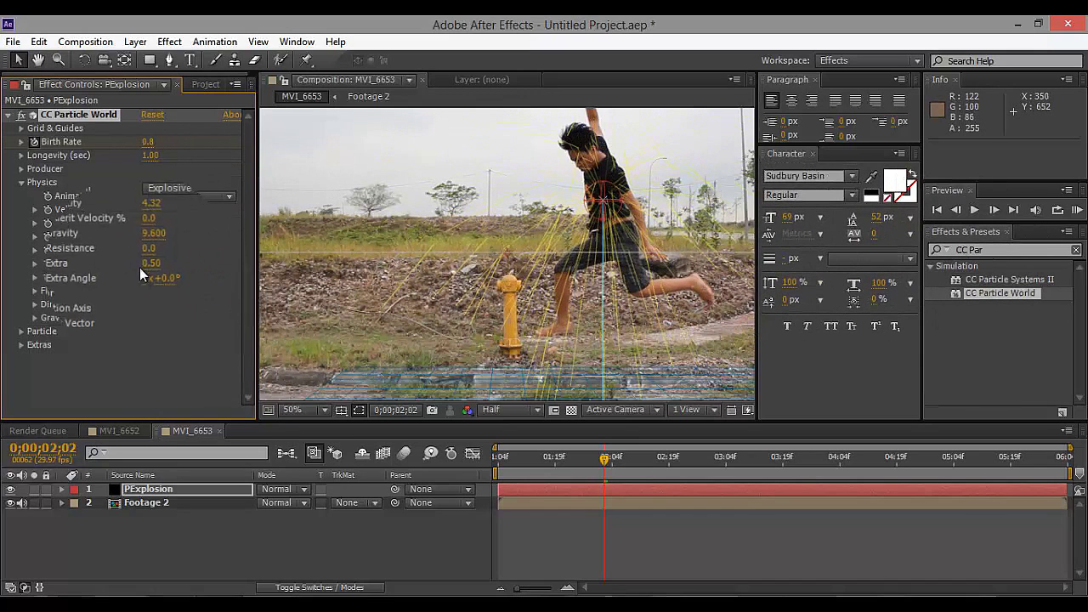
{"action": "left_click", "coordinate": [156, 234]}
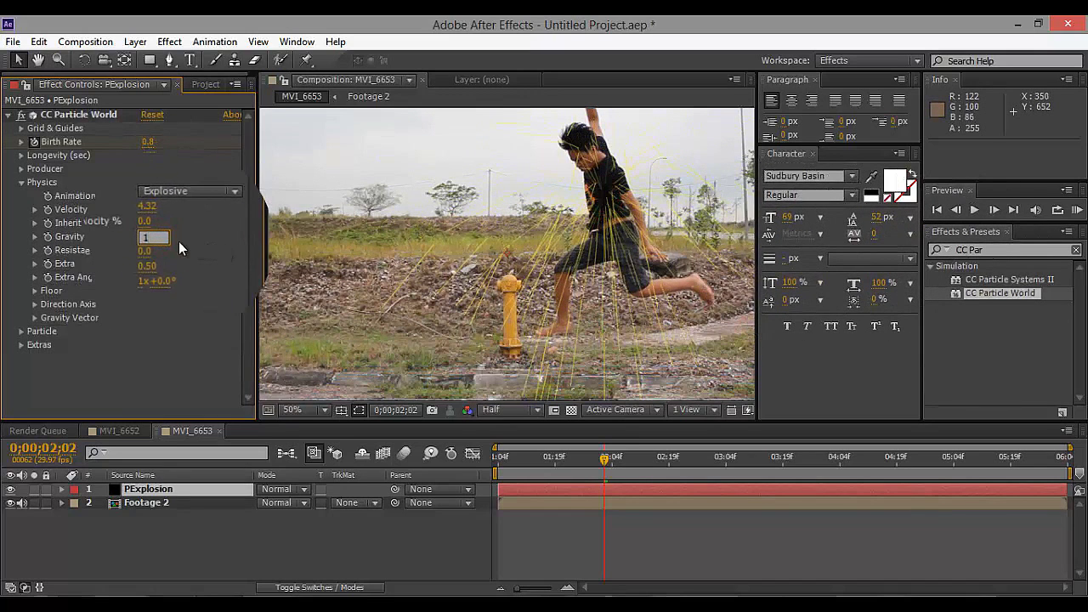
{"action": "type", "text": "0"}
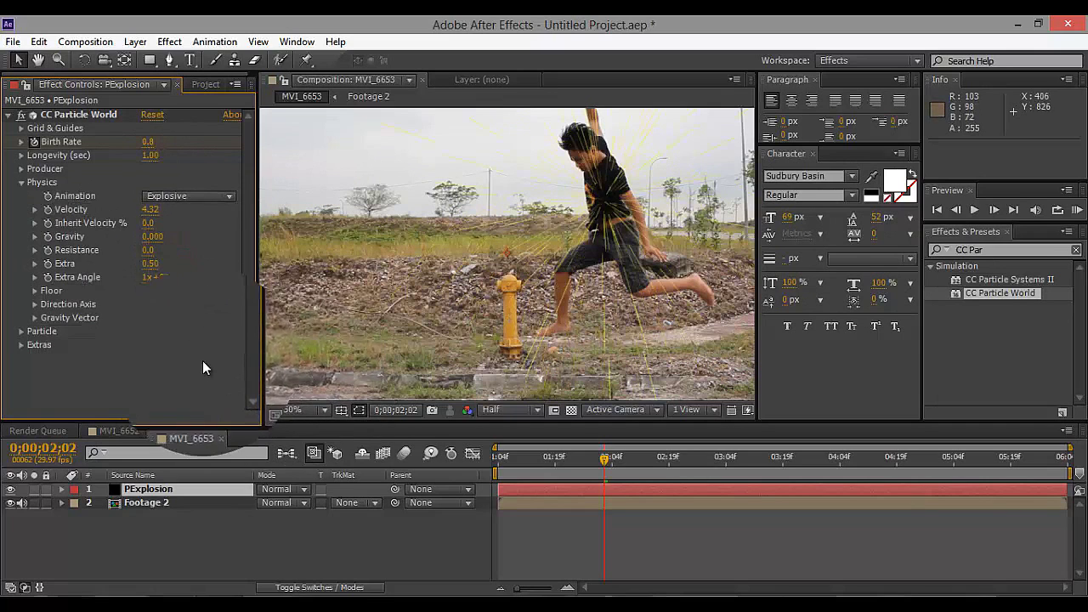
{"action": "left_click", "coordinate": [180, 357]}
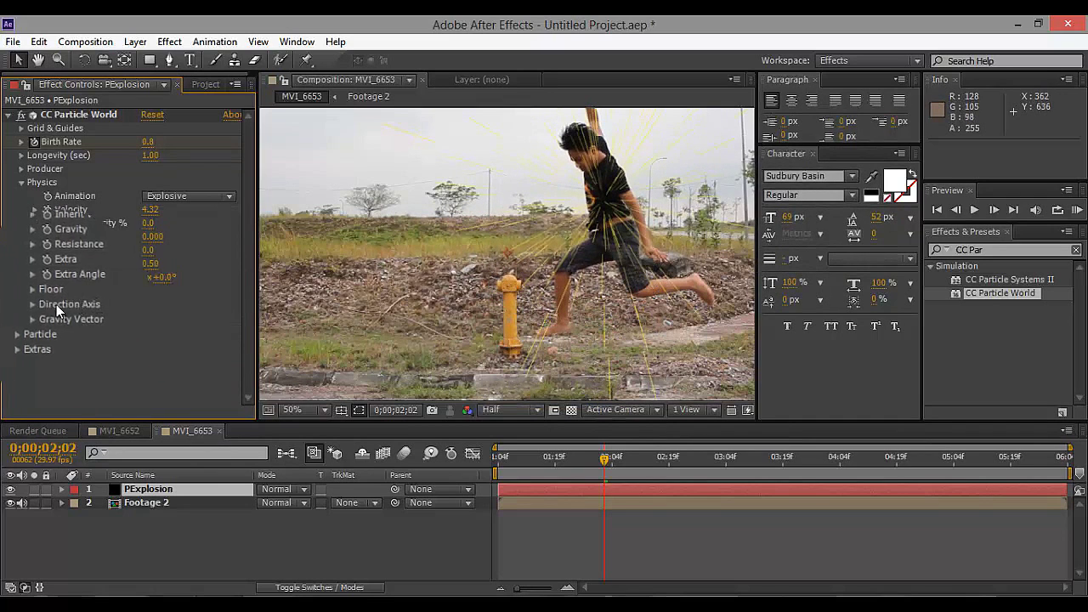
Change the particles' Birth Color to light blue, R 36, G 191, B 255
{"action": "left_click", "coordinate": [22, 333]}
{"action": "scroll", "coordinate": [25, 333], "scroll_direction": "down", "scroll_amount": 3}
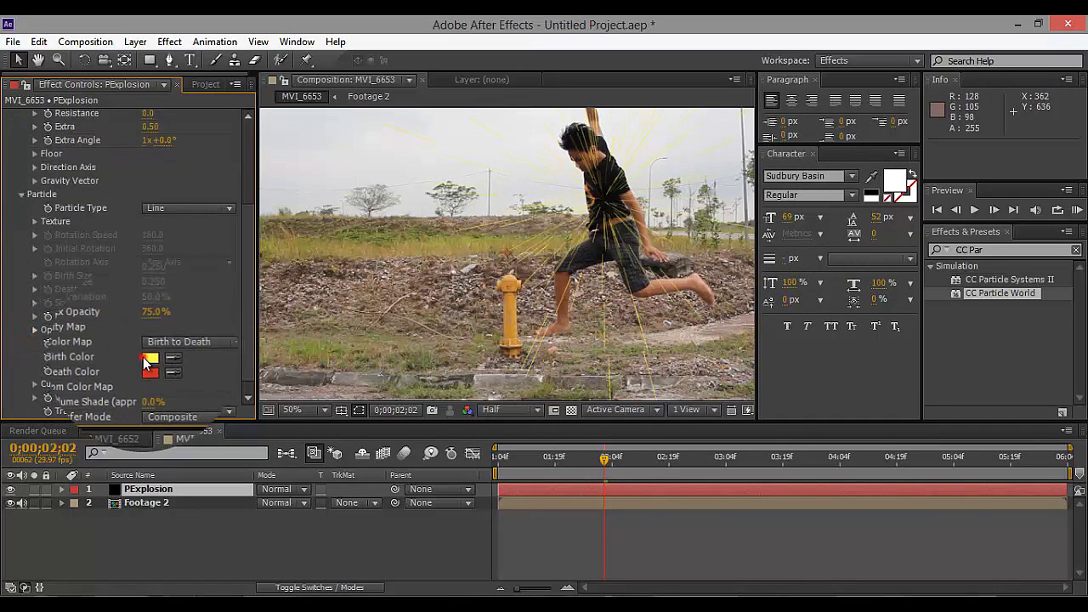
{"action": "left_click", "coordinate": [150, 359]}
{"action": "left_click_drag", "start_coordinate": [538, 484], "coordinate": [541, 508]}
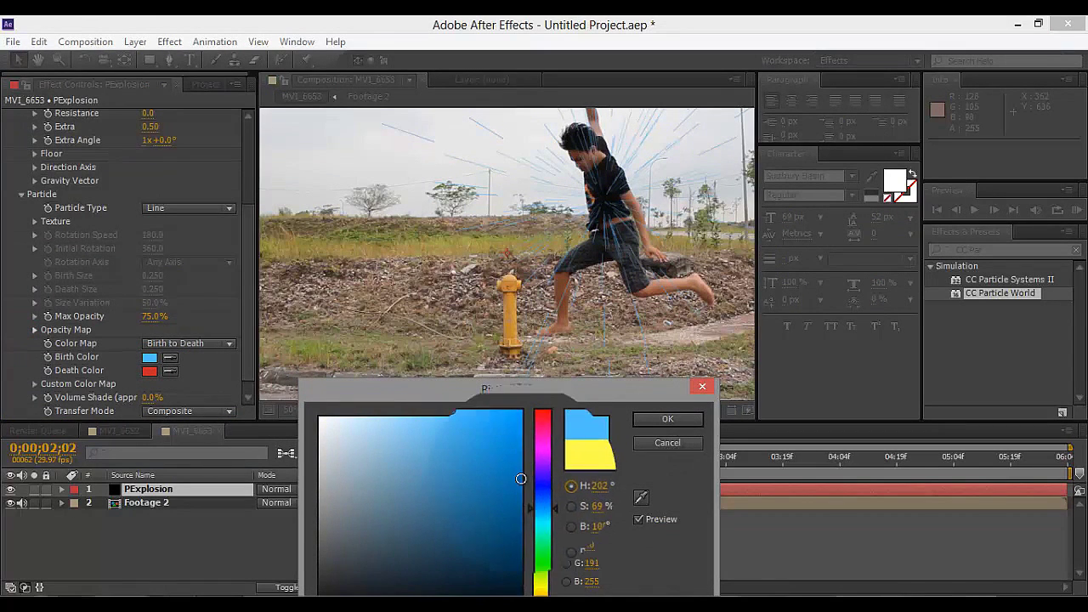
{"action": "left_click", "coordinate": [491, 416]}
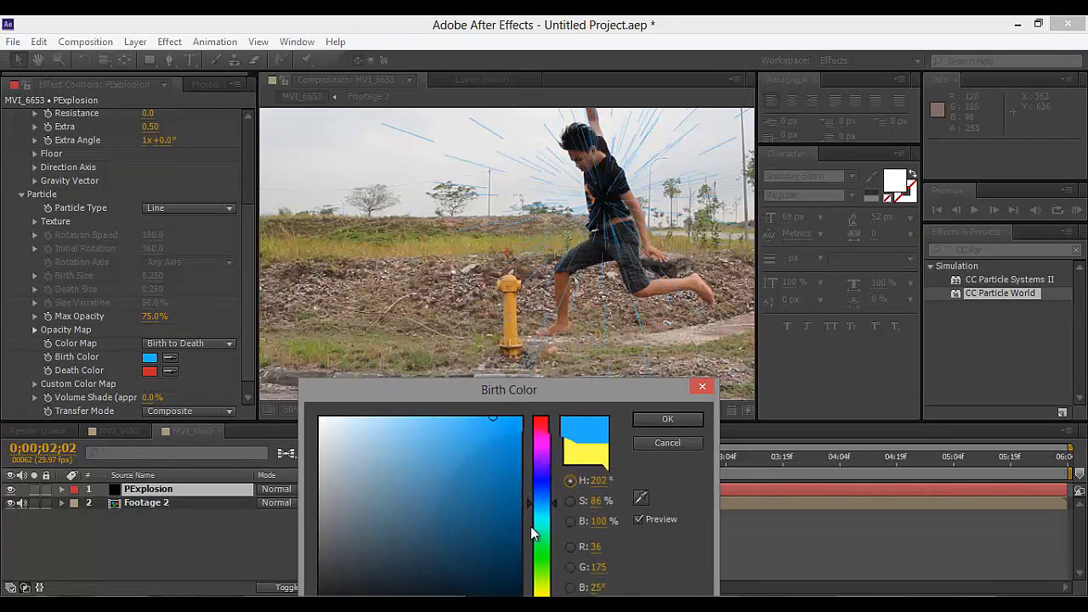
{"action": "left_click", "coordinate": [668, 418]}
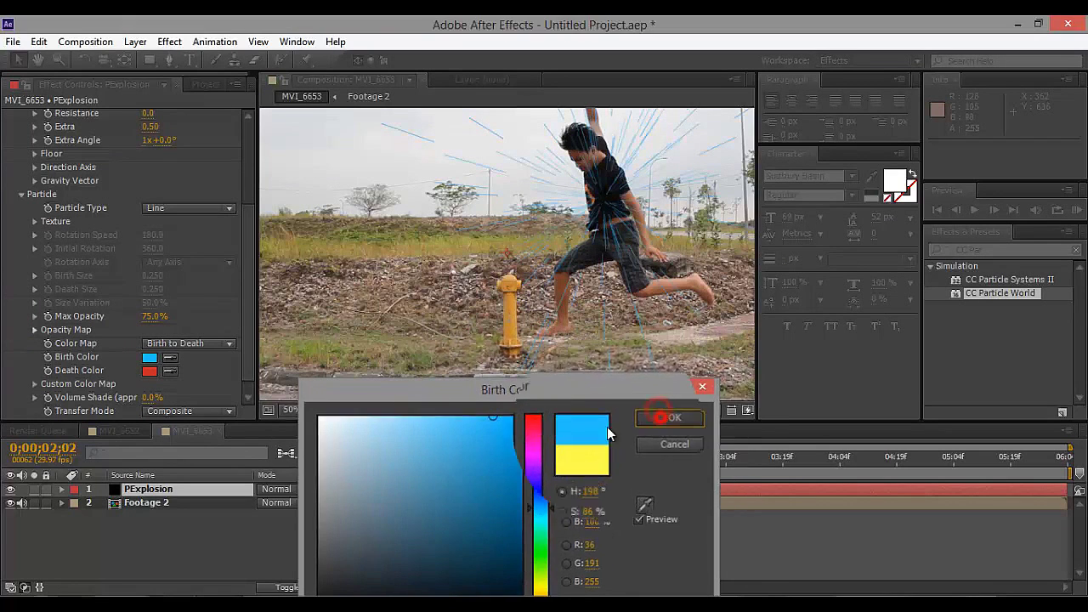
Set the PExplosion layer's blending mode to Add and preview the particle burst
{"action": "left_click", "coordinate": [281, 490]}
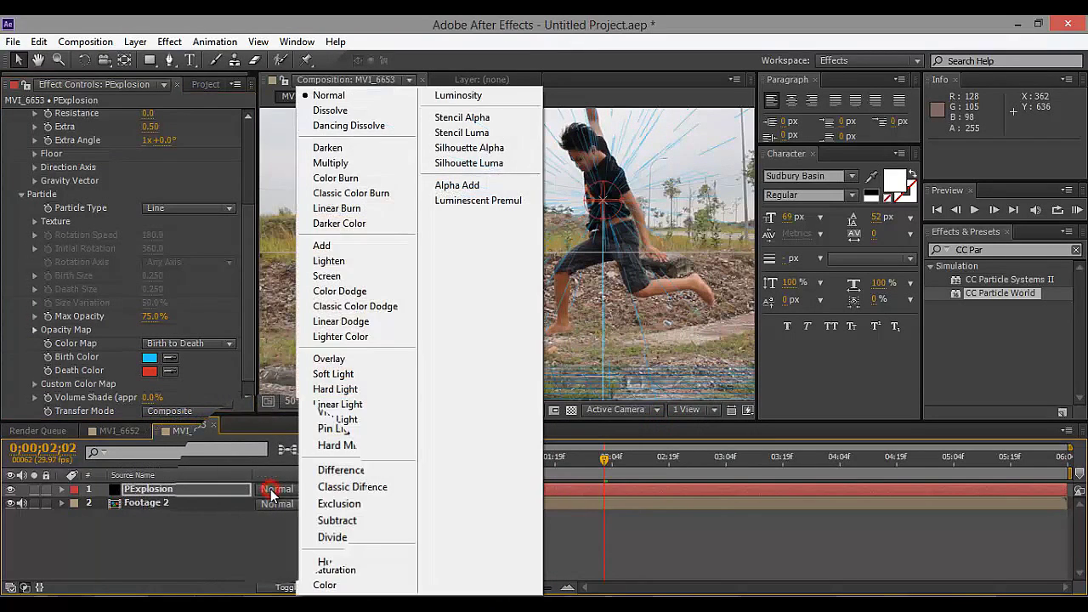
{"action": "left_click", "coordinate": [352, 247]}
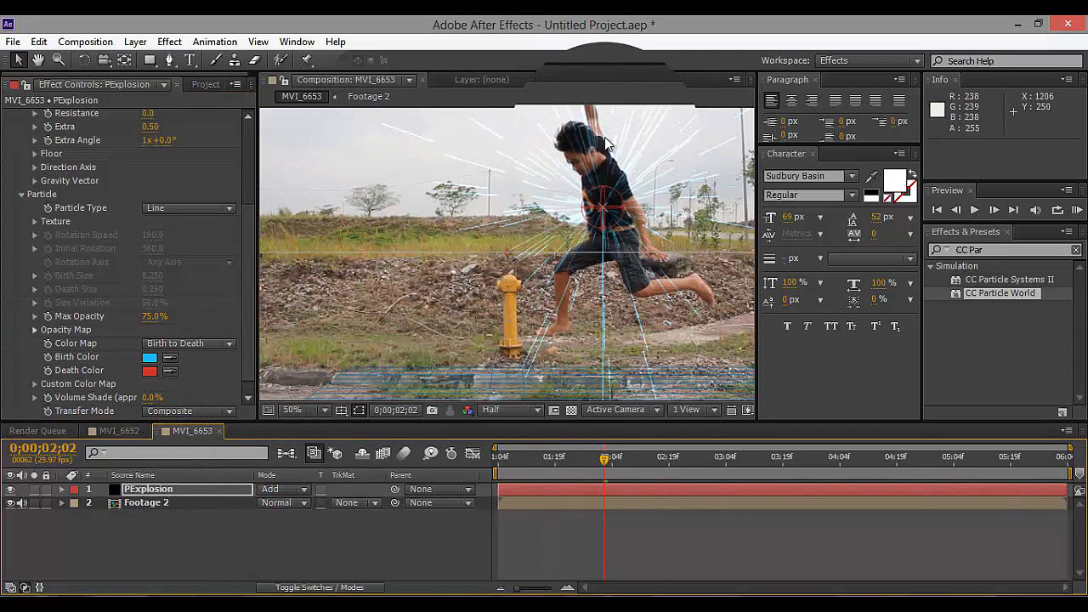
{"action": "key", "text": "space"}
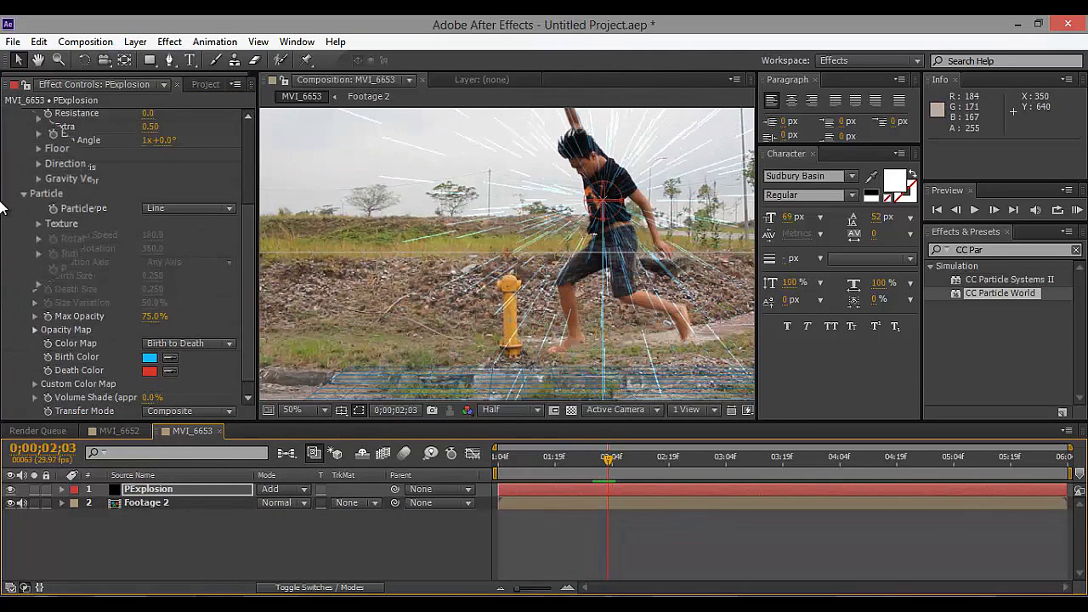
Set the particle Floor Position to 0.25 so the floor grid lines up with the road below the man
{"action": "key", "text": "h"}
{"action": "left_click_drag", "start_coordinate": [609, 309], "coordinate": [608, 180]}
{"action": "left_click_drag", "start_coordinate": [442, 293], "coordinate": [417, 305]}
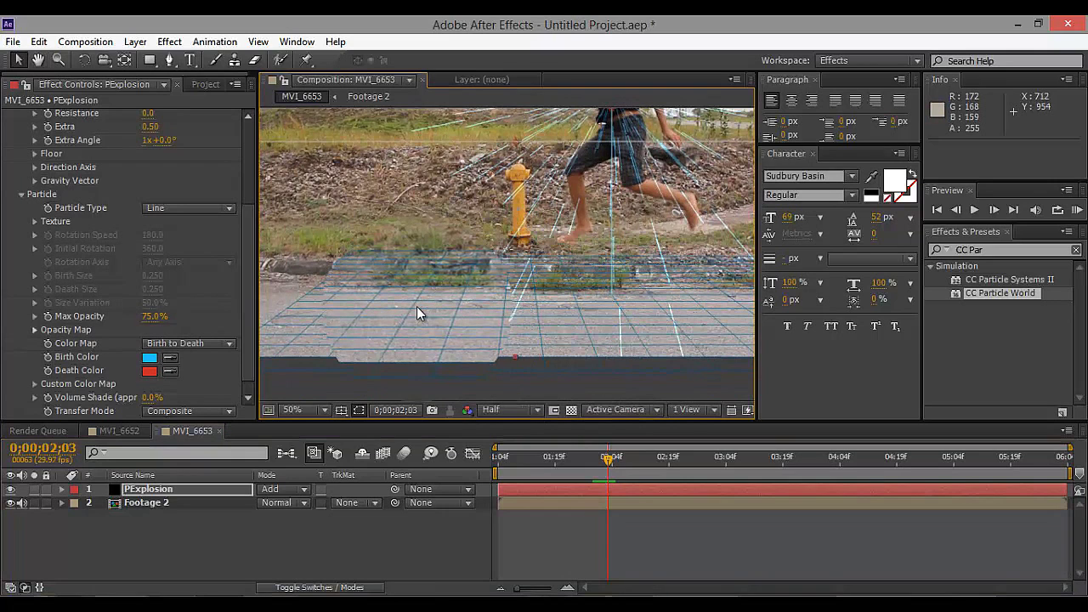
{"action": "left_click_drag", "start_coordinate": [417, 306], "coordinate": [428, 343]}
{"action": "scroll", "coordinate": [434, 340], "scroll_direction": "up", "scroll_amount": 2}
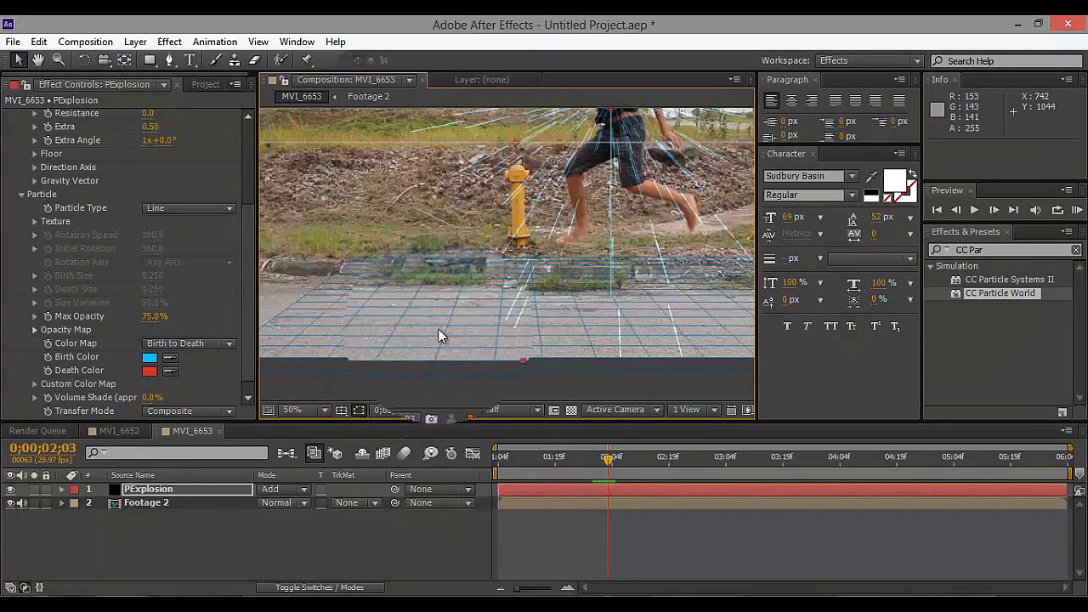
{"action": "scroll", "coordinate": [99, 244], "scroll_direction": "up", "scroll_amount": 2}
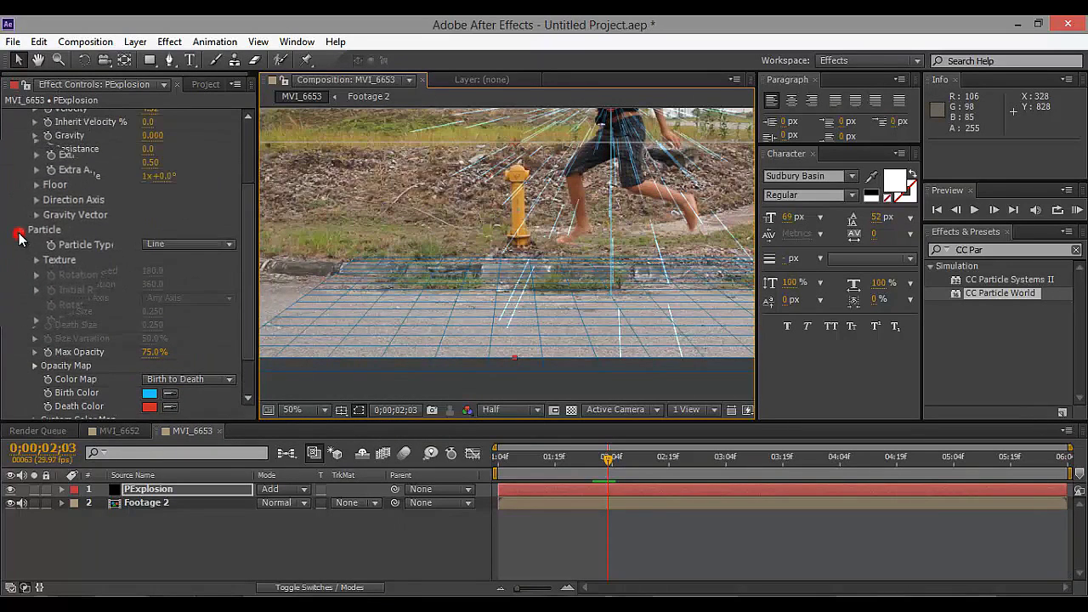
{"action": "left_click", "coordinate": [19, 232]}
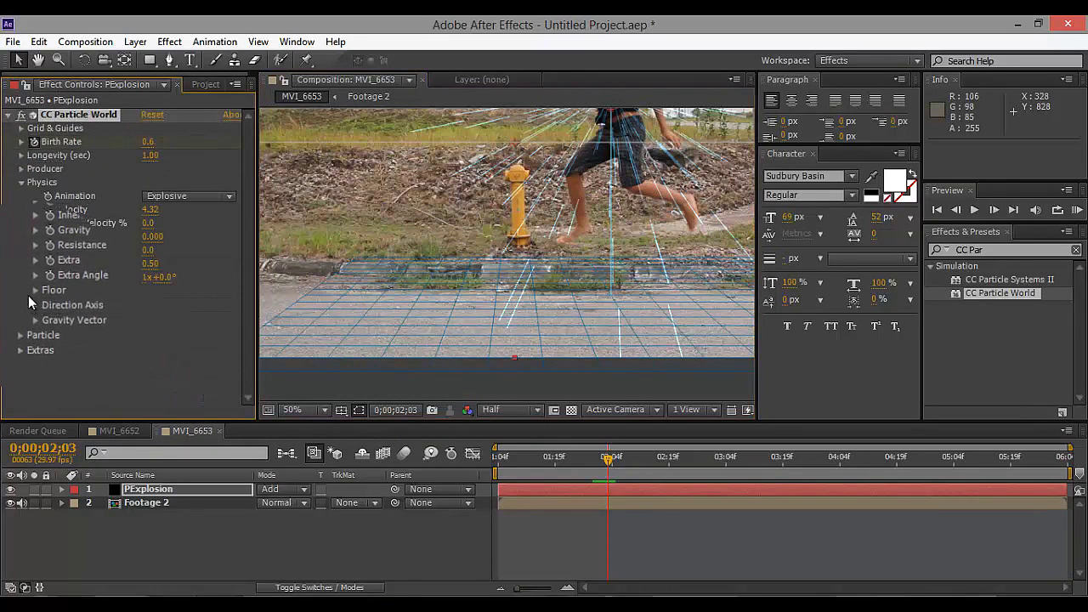
{"action": "left_click", "coordinate": [34, 291]}
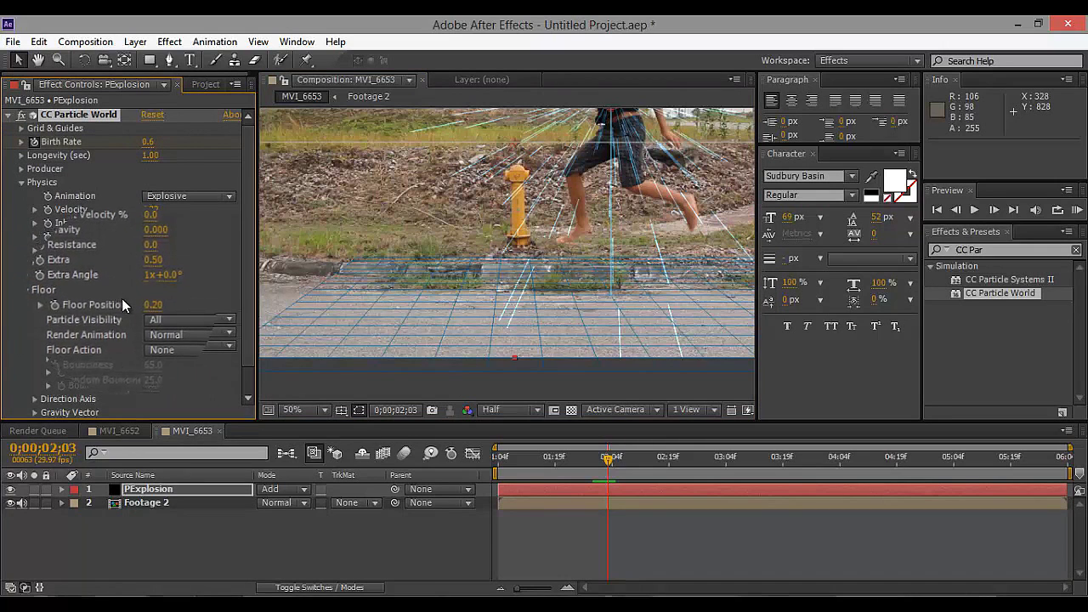
{"action": "mouse_move", "coordinate": [149, 308]}
{"action": "left_mouse_down"}
{"action": "mouse_move", "coordinate": [142, 302]}
{"action": "mouse_move", "coordinate": [148, 308]}
{"action": "left_mouse_up"}
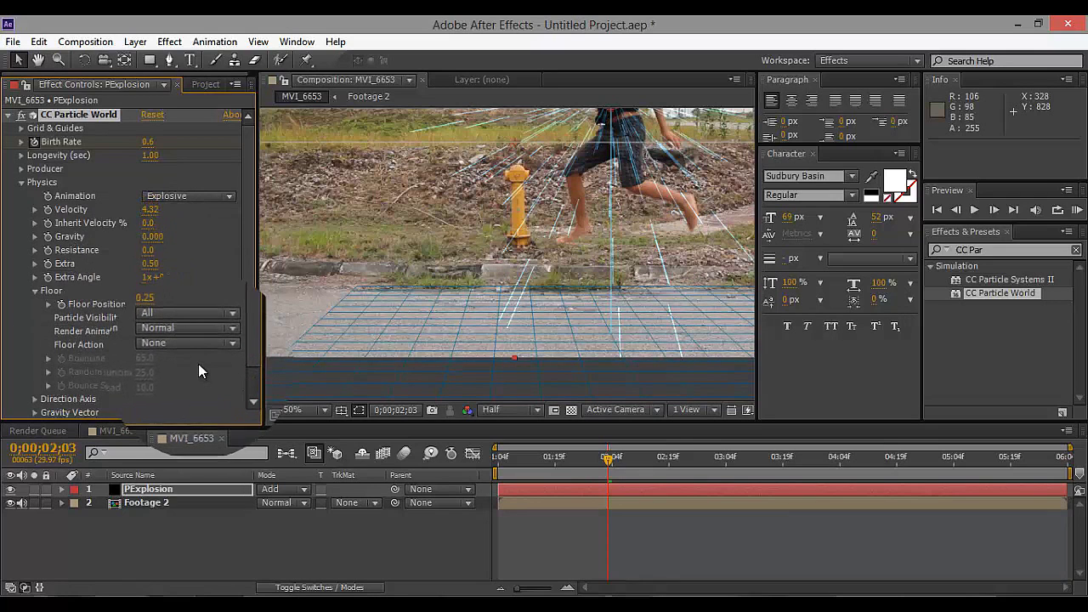
Try the Ice floor action and play back how the particles meet the road
{"action": "left_click", "coordinate": [160, 344]}
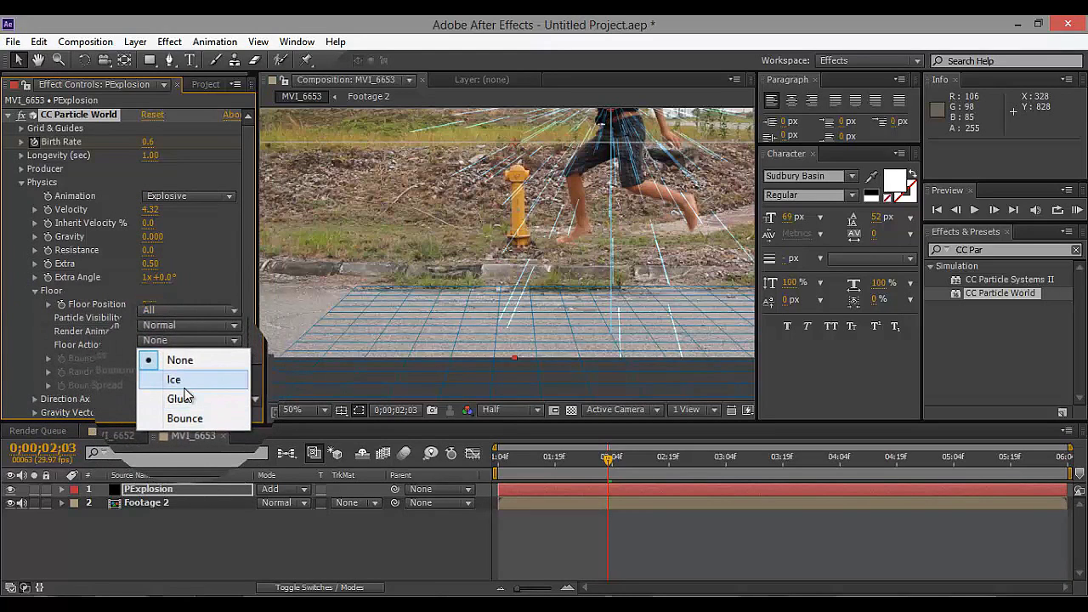
{"action": "left_click", "coordinate": [180, 379]}
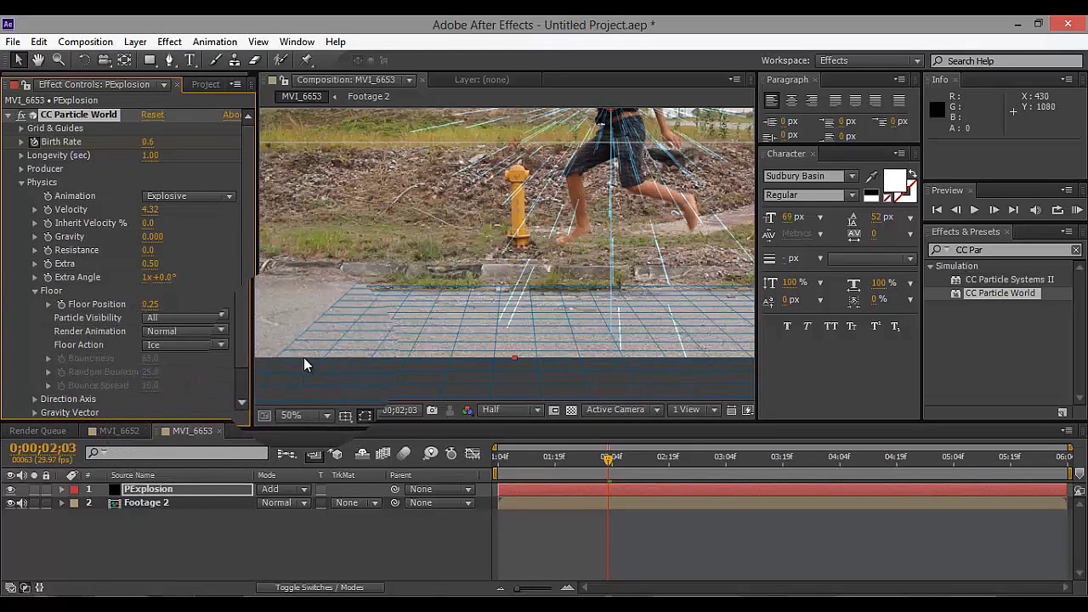
{"action": "key", "text": "space"}
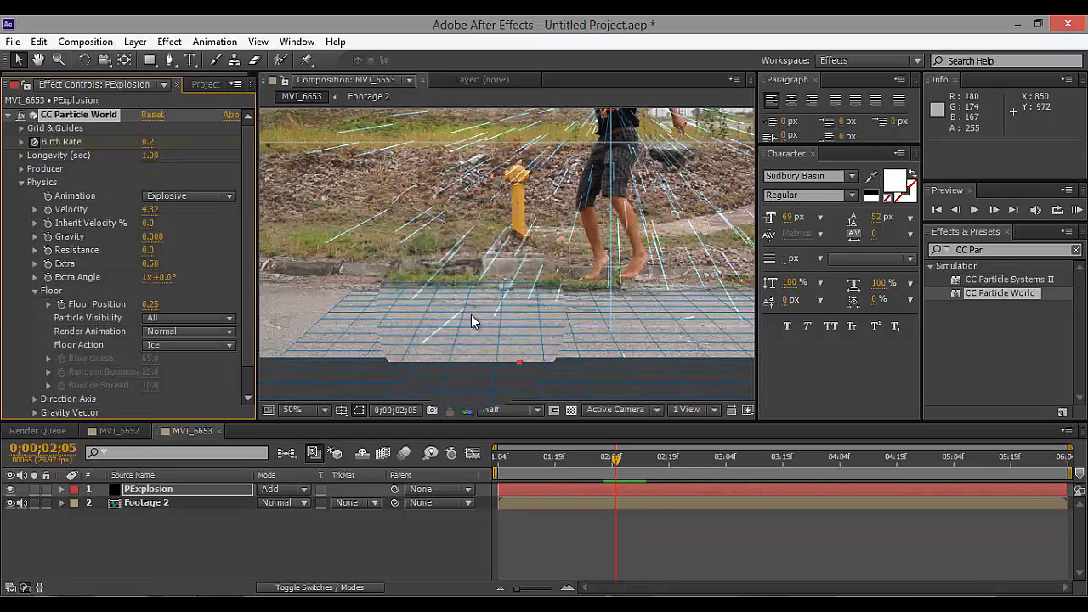
{"action": "key", "text": "space"}
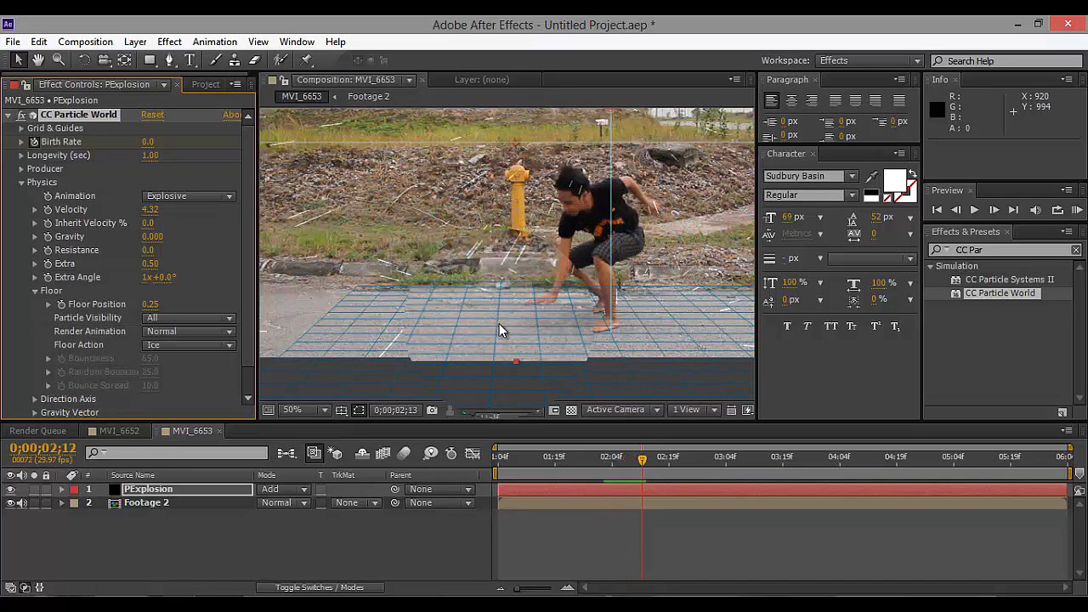
{"action": "key", "text": "space"}
Try the Glue floor action and step back and forth through the landing frames to inspect the particles
{"action": "left_click", "coordinate": [188, 344]}
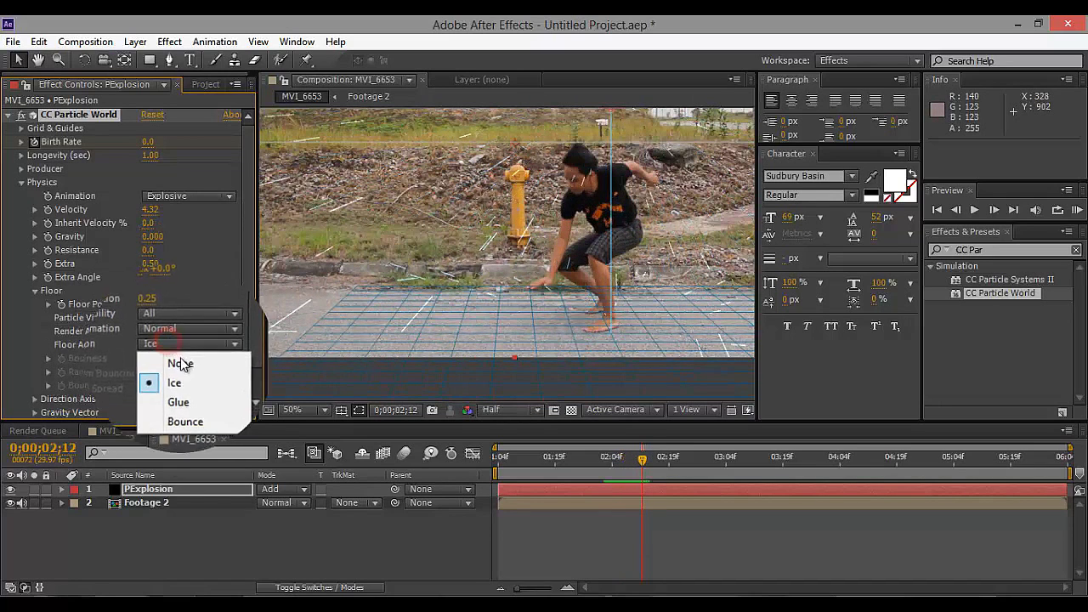
{"action": "left_click", "coordinate": [193, 399]}
{"action": "key", "text": "Page_Up"}
{"action": "key", "text": "Page_Up"}
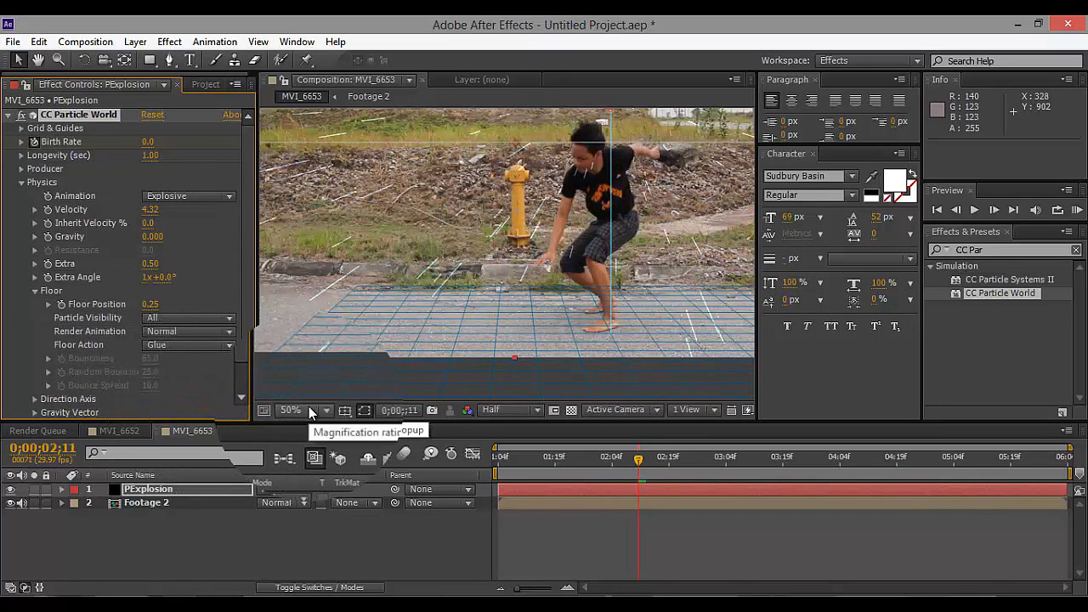
{"action": "key", "text": "Page_Up"}
{"action": "key", "text": "Page_Up"}
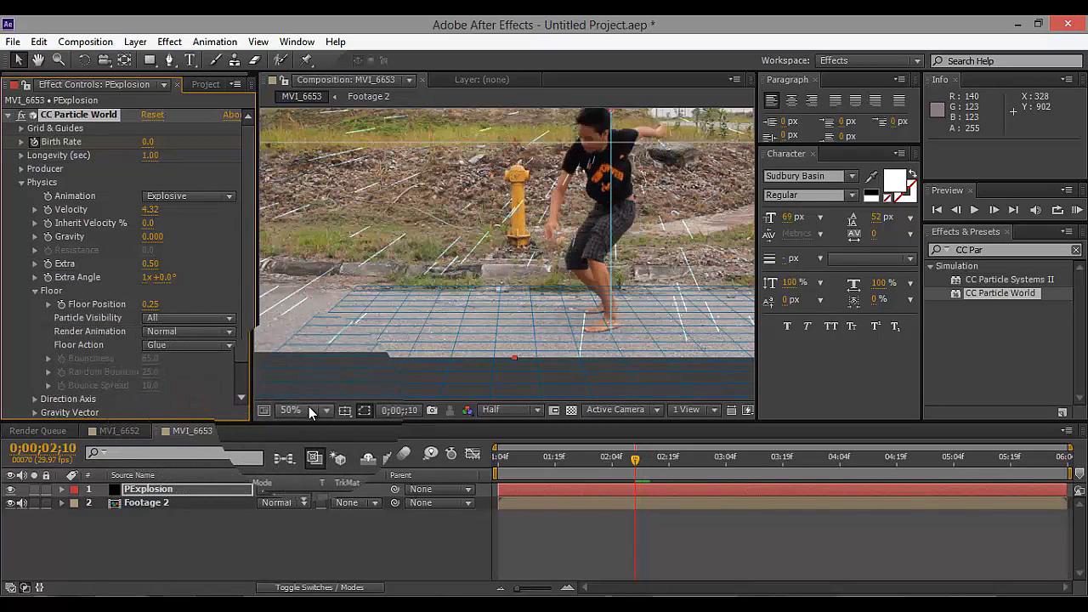
{"action": "key", "text": "Page_Up"}
{"action": "key", "text": "Page_Up"}
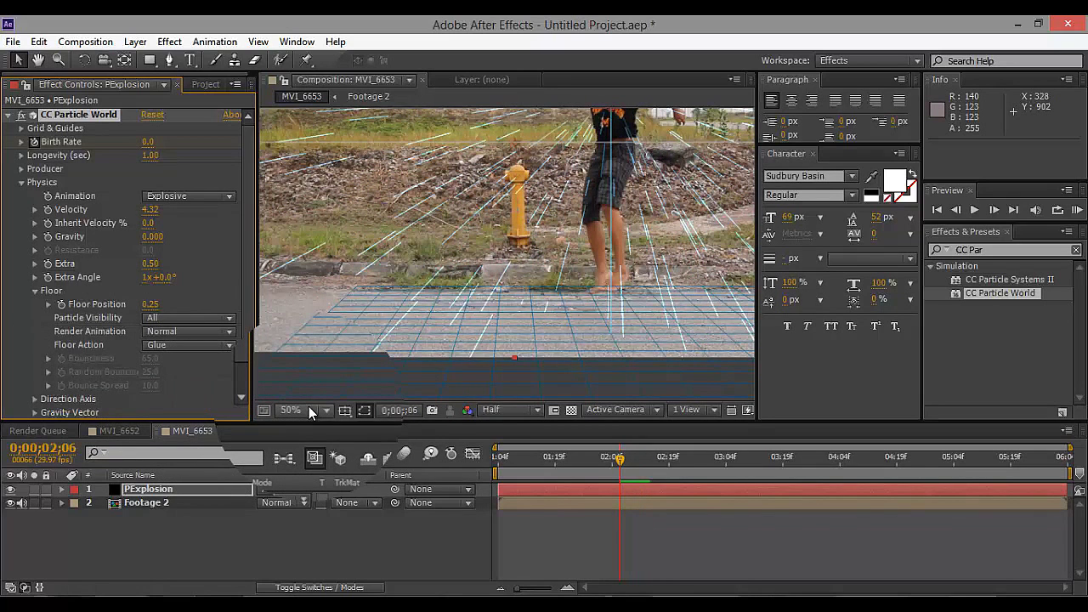
{"action": "key", "text": "Page_Down"}
{"action": "key", "text": "Page_Down"}
{"action": "key", "text": "Page_Down"}
{"action": "key", "text": "Page_Down"}
{"action": "key", "text": "Page_Down"}
{"action": "key", "text": "Page_Down"}
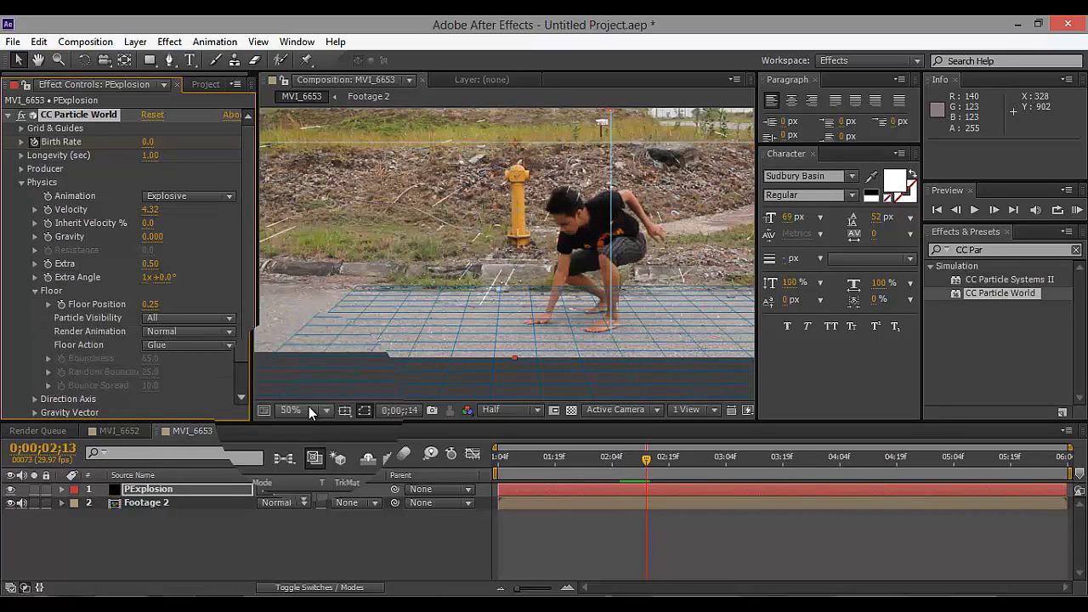
{"action": "key", "text": "Page_Up"}
{"action": "key", "text": "Page_Up"}
{"action": "key", "text": "Page_Up"}
{"action": "key", "text": "Page_Up"}
{"action": "key", "text": "Page_Up"}
{"action": "key", "text": "Page_Up"}
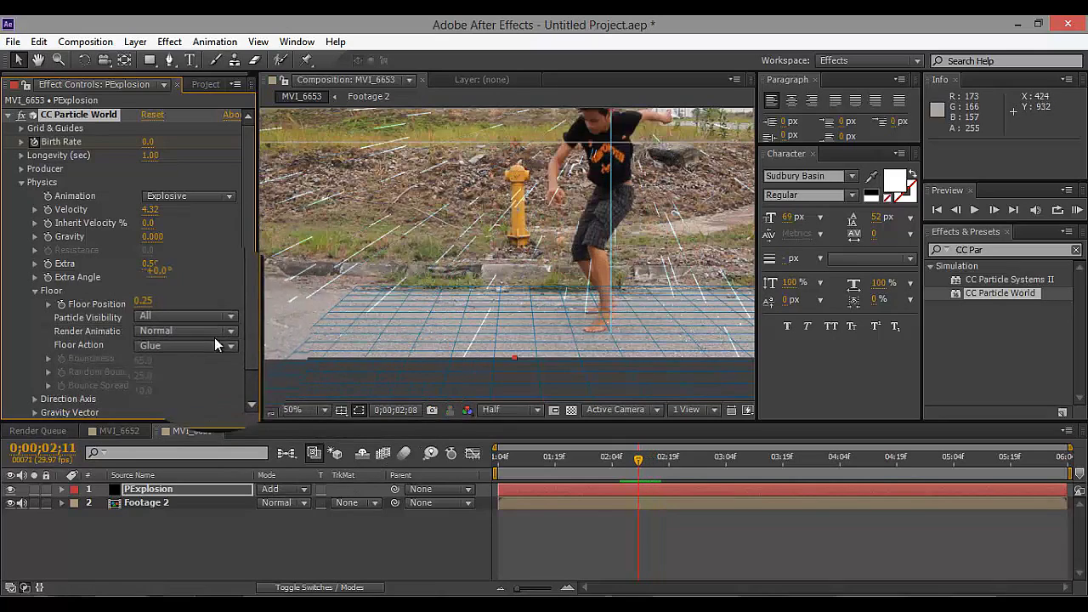
Set the Floor Action to Bounce and step through the landing frames to check the particles rebounding off the road
{"action": "left_click", "coordinate": [213, 345]}
{"action": "left_click", "coordinate": [182, 416]}
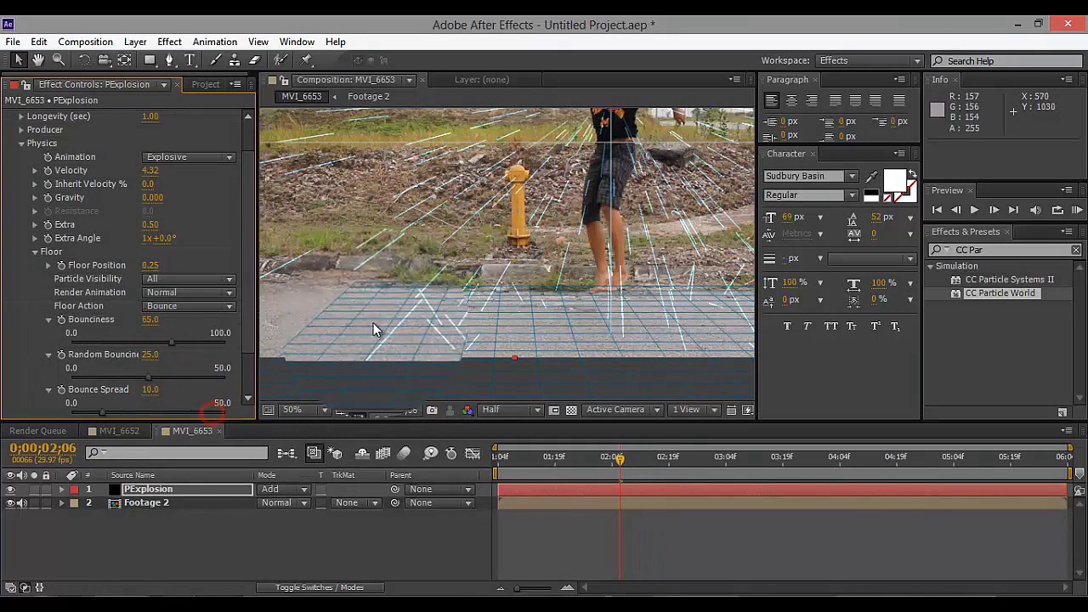
{"action": "key", "text": "Page_Down"}
{"action": "key", "text": "Page_Down"}
{"action": "key", "text": "Page_Down"}
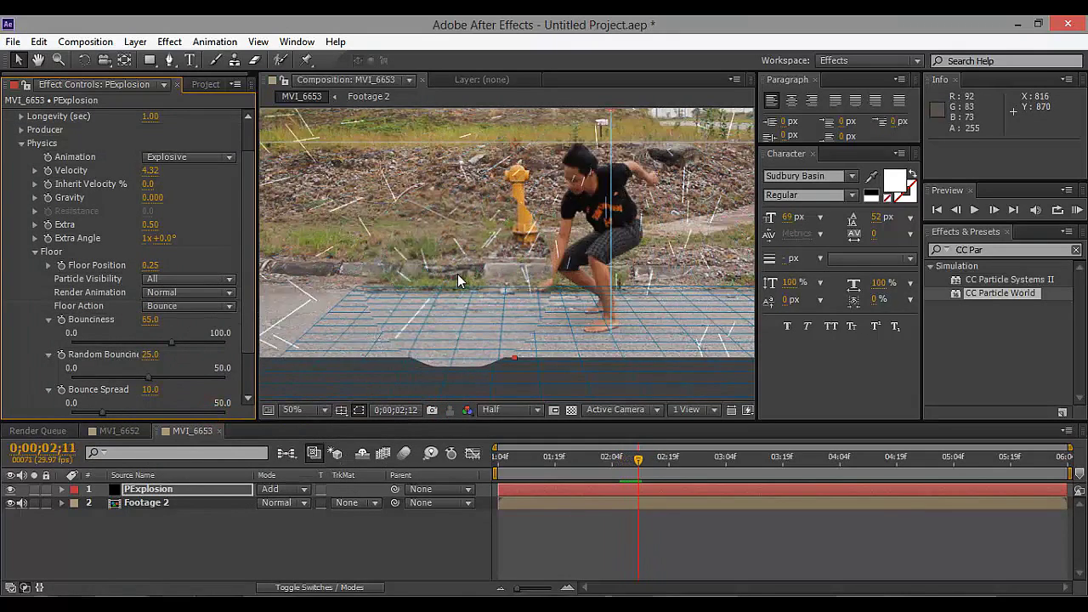
{"action": "key", "text": "Page_Up"}
{"action": "key", "text": "Page_Up"}
{"action": "key", "text": "Page_Up"}
{"action": "key", "text": "Page_Up"}
{"action": "key", "text": "Page_Up"}
{"action": "key", "text": "Page_Up"}
{"action": "key", "text": "Page_Up"}
{"action": "key", "text": "Page_Up"}
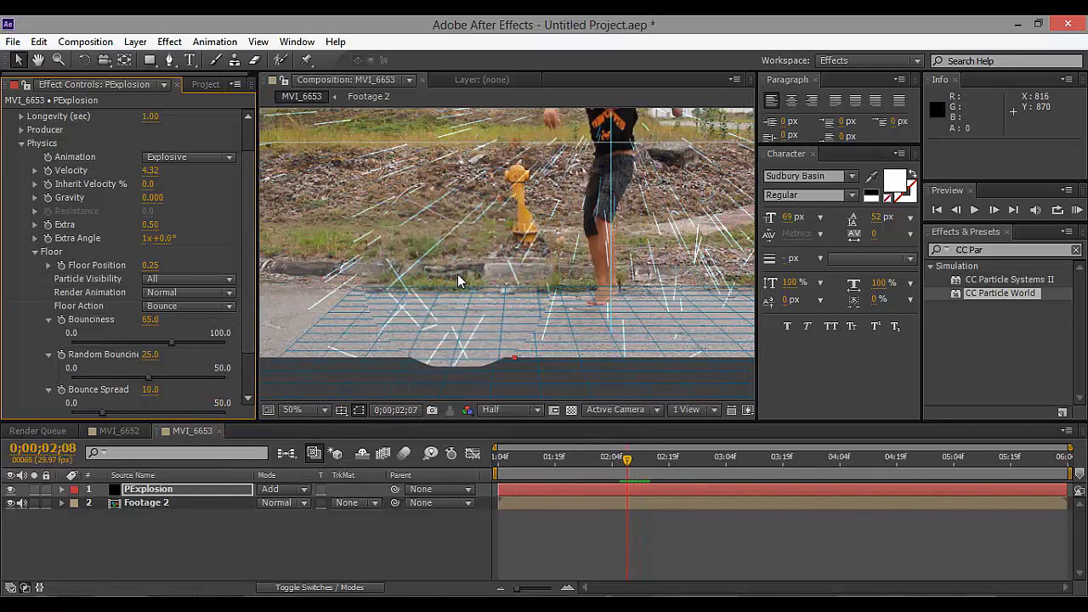
Try the Projected on Floor render animation for the particles and scrub back from the landing to the mid-air jump
{"action": "scroll", "coordinate": [504, 264], "scroll_direction": "down", "scroll_amount": 1}
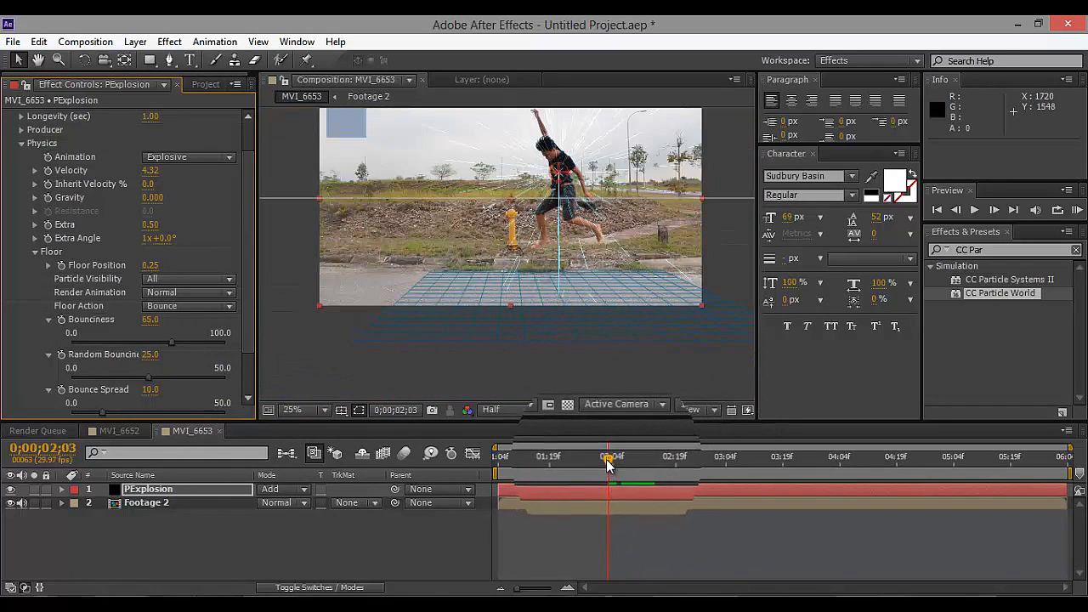
{"action": "left_click_drag", "start_coordinate": [607, 459], "coordinate": [655, 478]}
{"action": "left_click", "coordinate": [188, 293]}
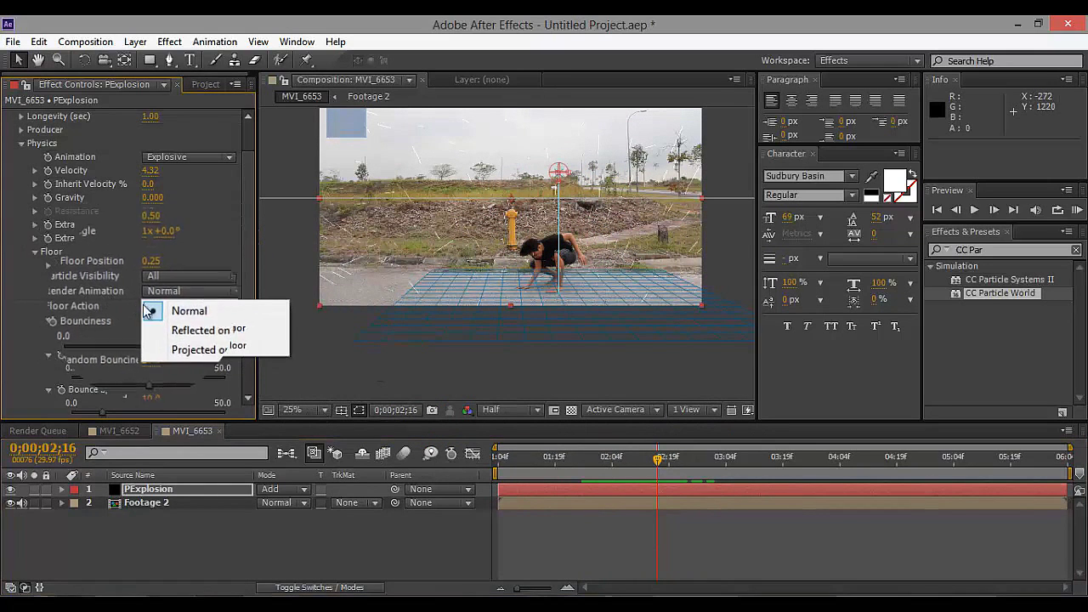
{"action": "left_click", "coordinate": [197, 344]}
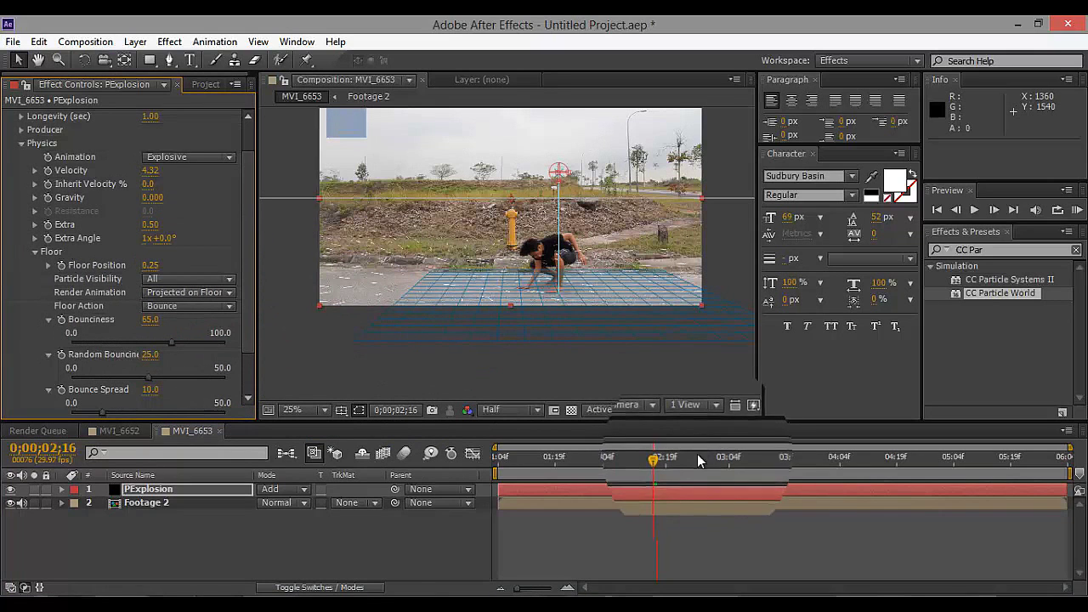
{"action": "left_click_drag", "start_coordinate": [652, 471], "coordinate": [609, 496]}
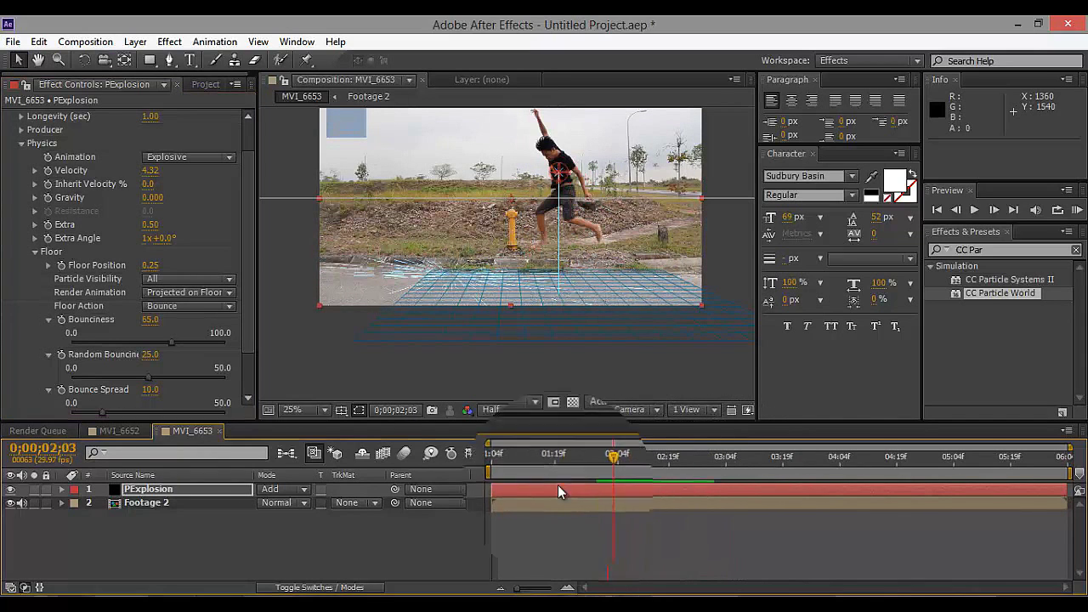
Try the Reflected on Floor render animation at the landing and return Render Animation to Normal
{"action": "left_click", "coordinate": [187, 291]}
{"action": "left_click", "coordinate": [198, 330]}
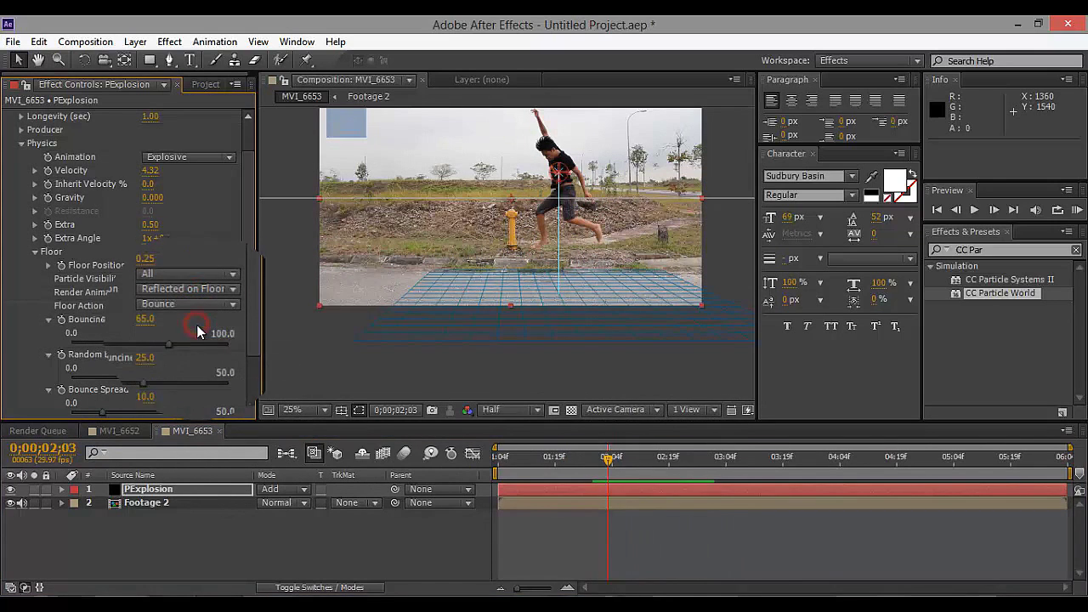
{"action": "mouse_move", "coordinate": [643, 461]}
{"action": "left_mouse_down"}
{"action": "mouse_move", "coordinate": [676, 466]}
{"action": "mouse_move", "coordinate": [598, 470]}
{"action": "mouse_move", "coordinate": [643, 479]}
{"action": "left_mouse_up"}
{"action": "left_click", "coordinate": [189, 291]}
{"action": "left_click", "coordinate": [202, 311]}
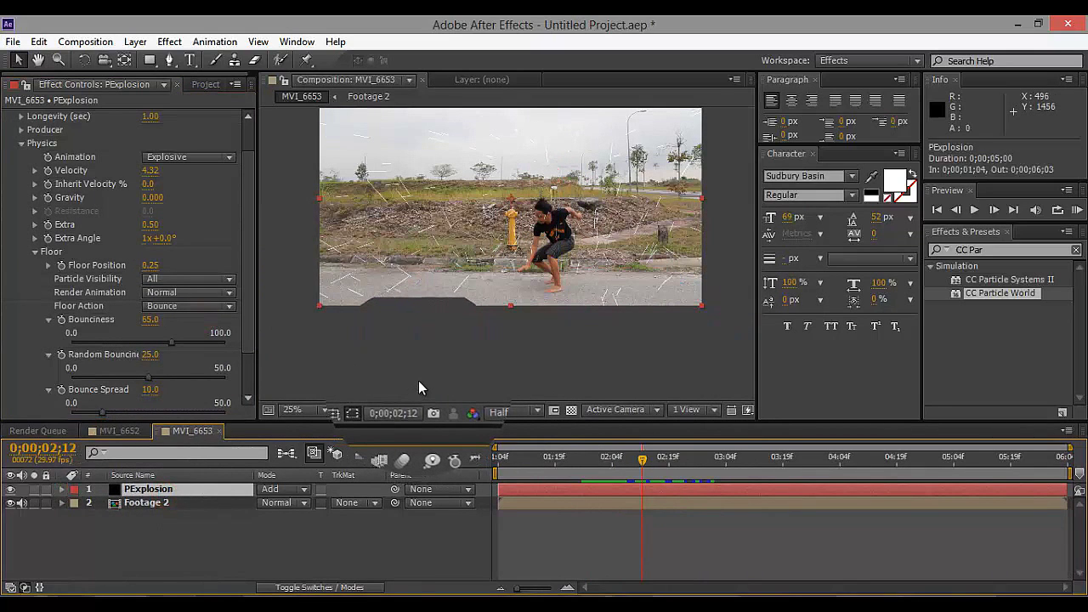
Duplicate the PExplosion layer and rename the lower copy PExplosion 2
{"action": "key", "text": "ctrl+d"}
{"action": "left_click", "coordinate": [186, 501]}
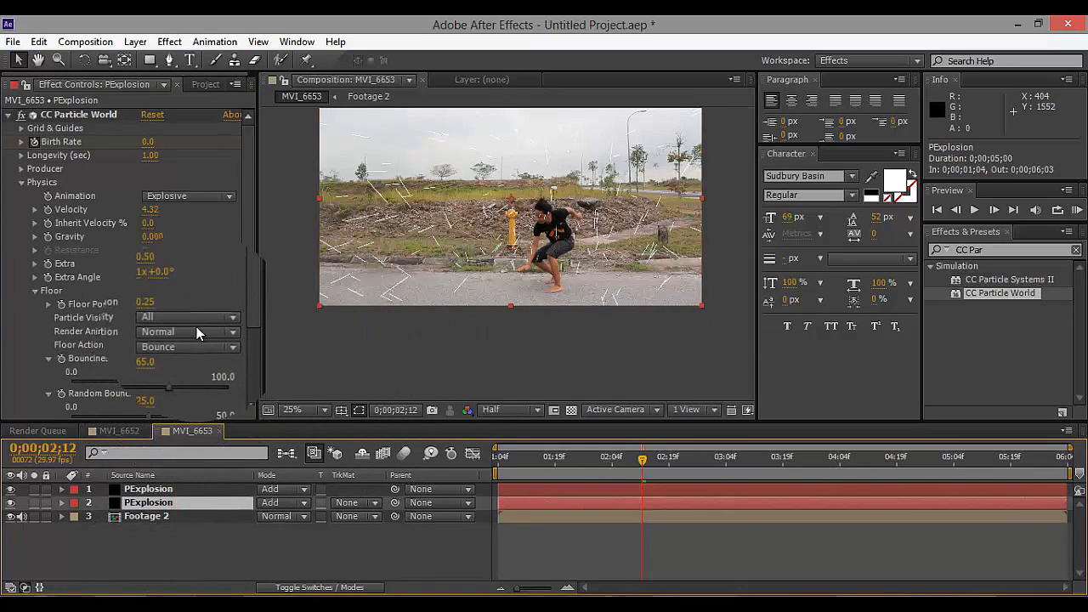
{"action": "left_click", "coordinate": [197, 331]}
{"action": "left_click", "coordinate": [141, 507]}
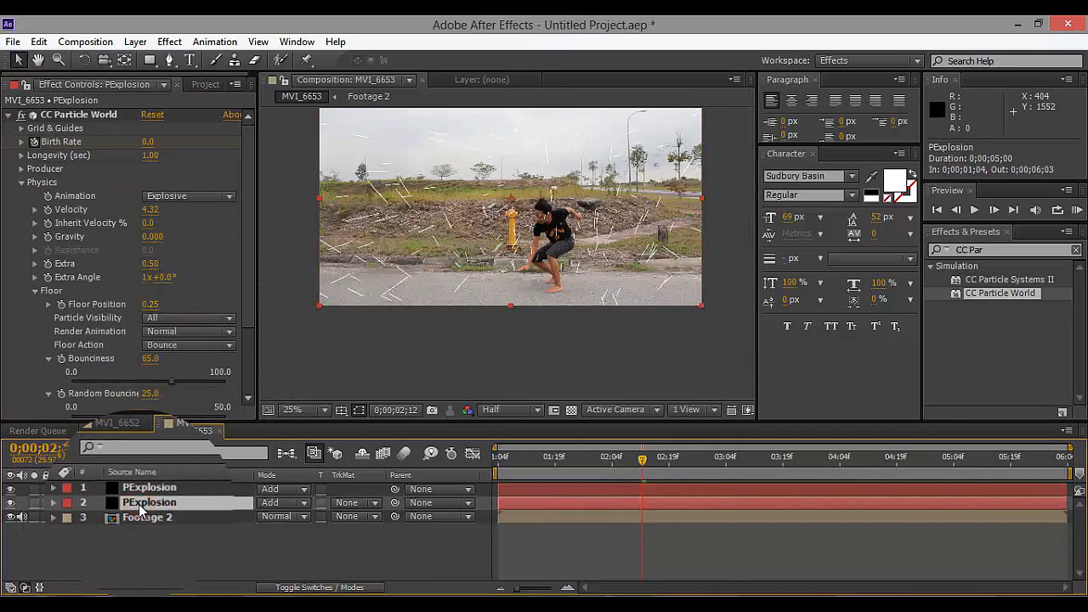
{"action": "key", "text": "Return"}
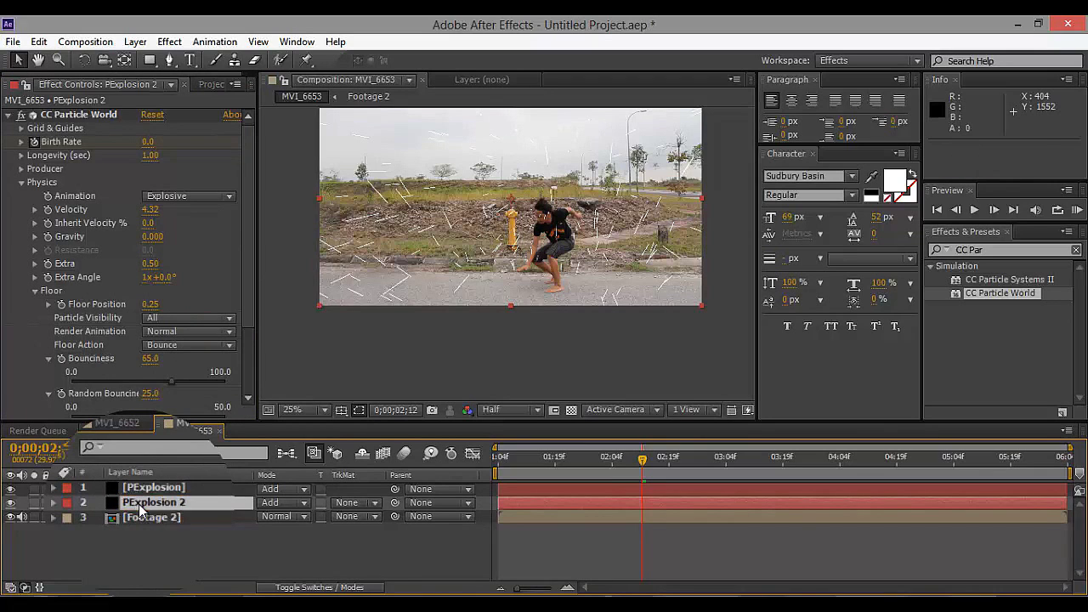
Set PExplosion 2's Render Animation to Projected on Floor and scrub the landing frames to check the combined particles
{"action": "left_click", "coordinate": [159, 329]}
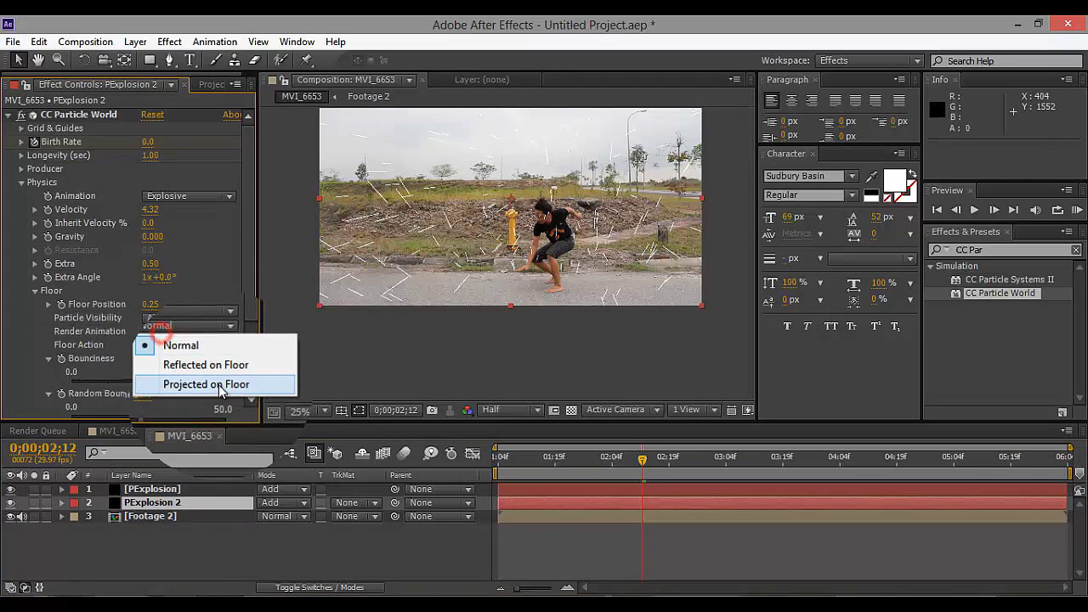
{"action": "left_click", "coordinate": [219, 385]}
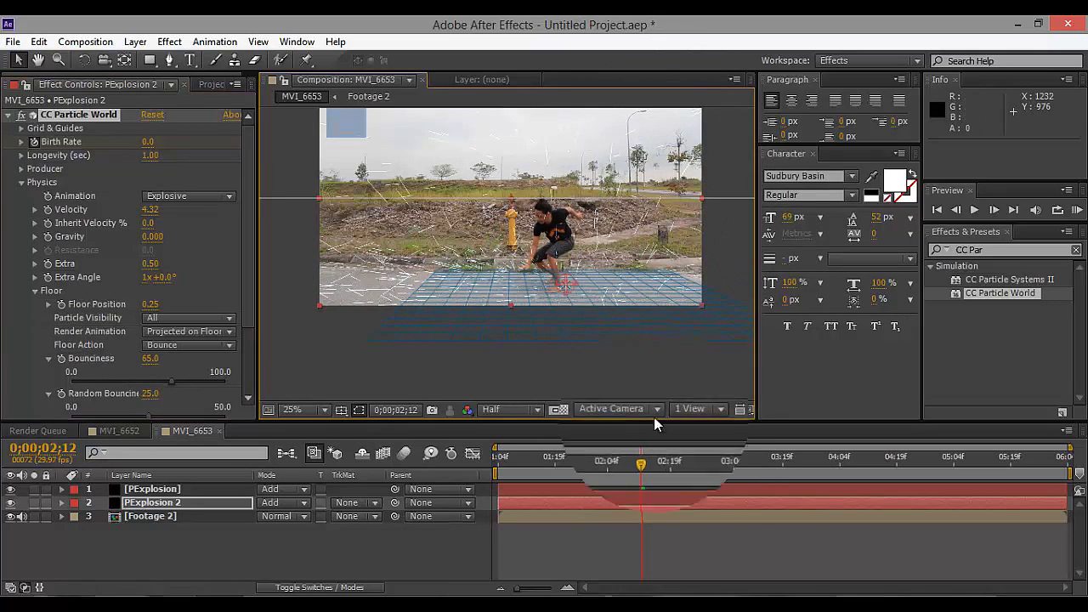
{"action": "left_click_drag", "start_coordinate": [642, 459], "coordinate": [623, 507]}
{"action": "left_click", "coordinate": [554, 350]}
Delete the PExplosion 2 layer, keeping only the original particle layer above the footage
{"action": "left_click", "coordinate": [141, 501]}
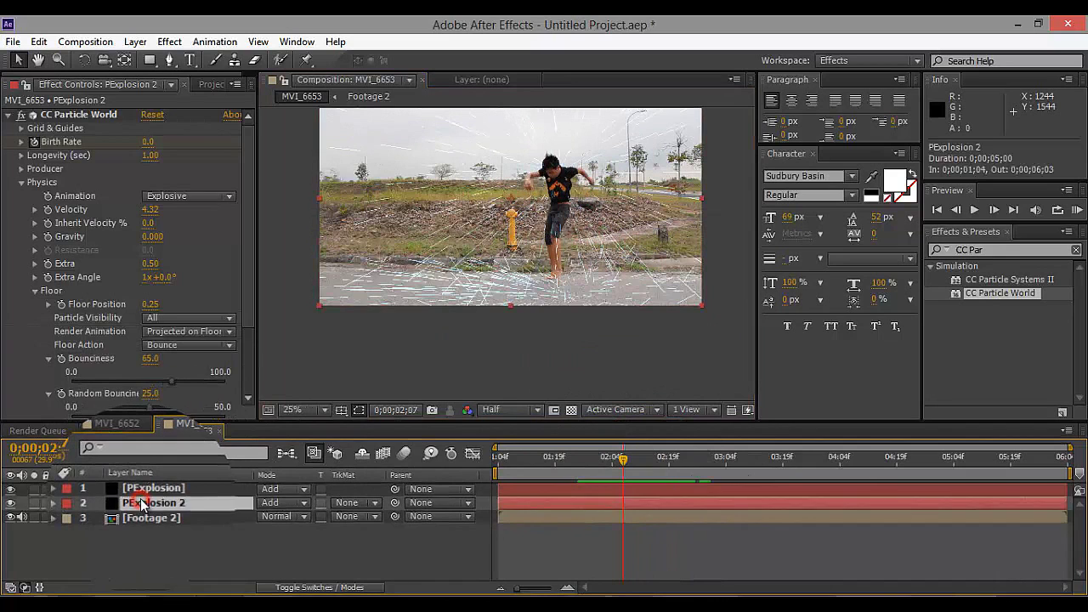
{"action": "key", "text": "Delete"}
{"action": "left_click", "coordinate": [150, 527]}
{"action": "key", "text": "space"}
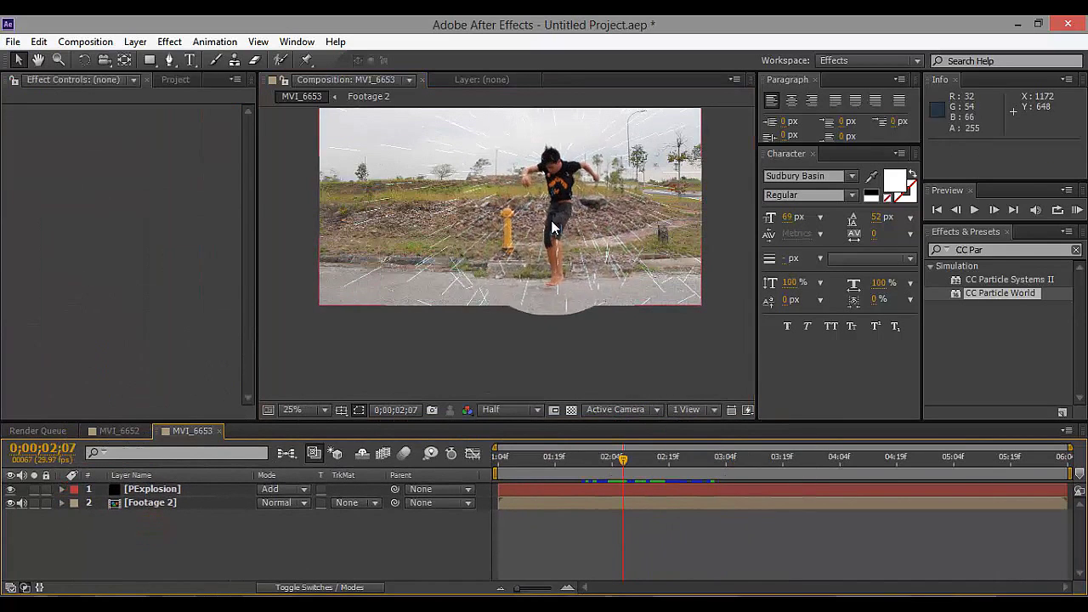
{"action": "left_click_drag", "start_coordinate": [604, 234], "coordinate": [599, 271]}
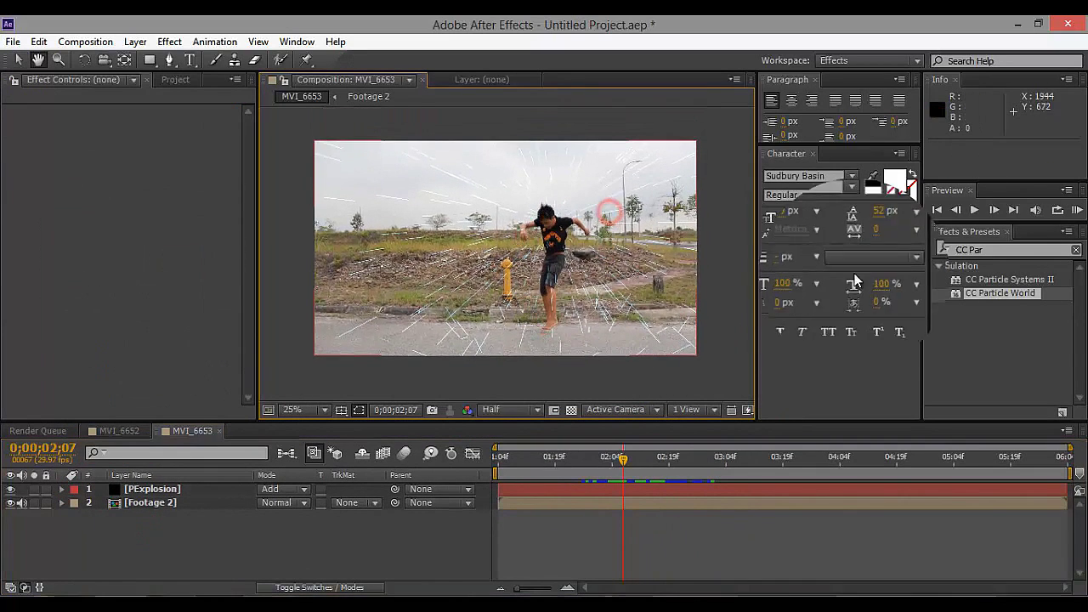
Search the effects for "glow" and apply the Stylize Glow effect to the PExplosion layer
{"action": "left_click", "coordinate": [1000, 249]}
{"action": "type", "text": "glow"}
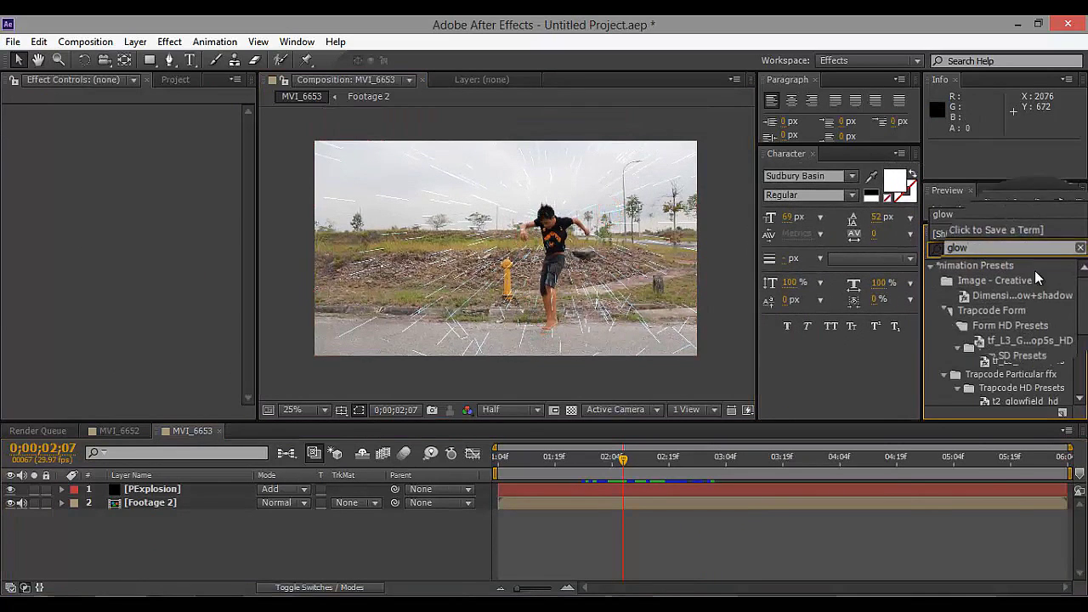
{"action": "scroll", "coordinate": [1012, 340], "scroll_direction": "down", "scroll_amount": 3}
{"action": "scroll", "coordinate": [958, 393], "scroll_direction": "down", "scroll_amount": 2}
{"action": "left_click_drag", "start_coordinate": [959, 392], "coordinate": [159, 489]}
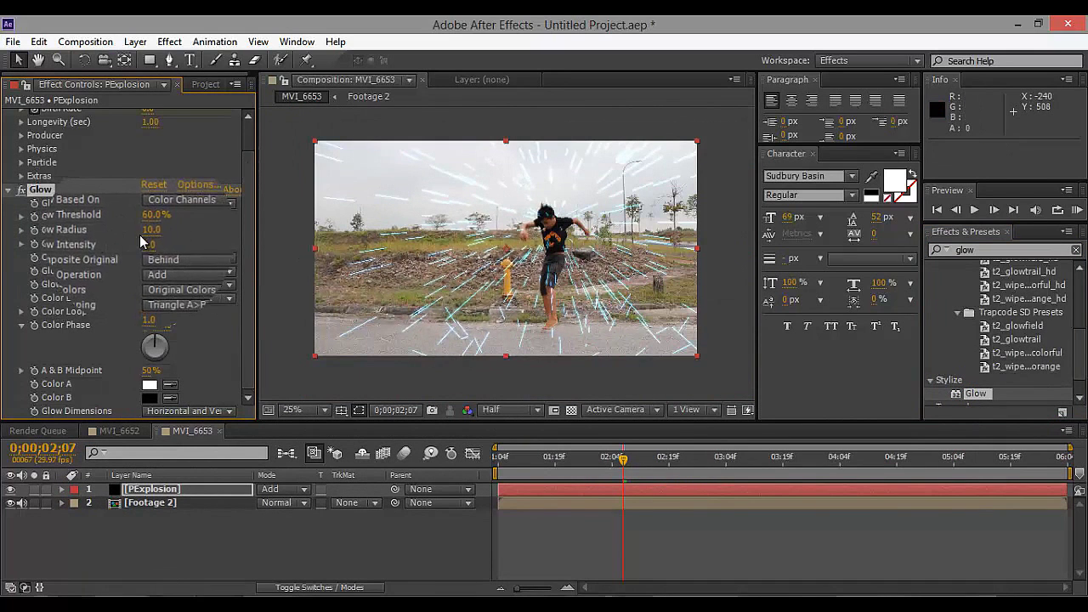
Set the particle layer's Glow Radius to 15 and its Glow Threshold to 62.4%
{"action": "left_click_drag", "start_coordinate": [150, 230], "coordinate": [122, 245]}
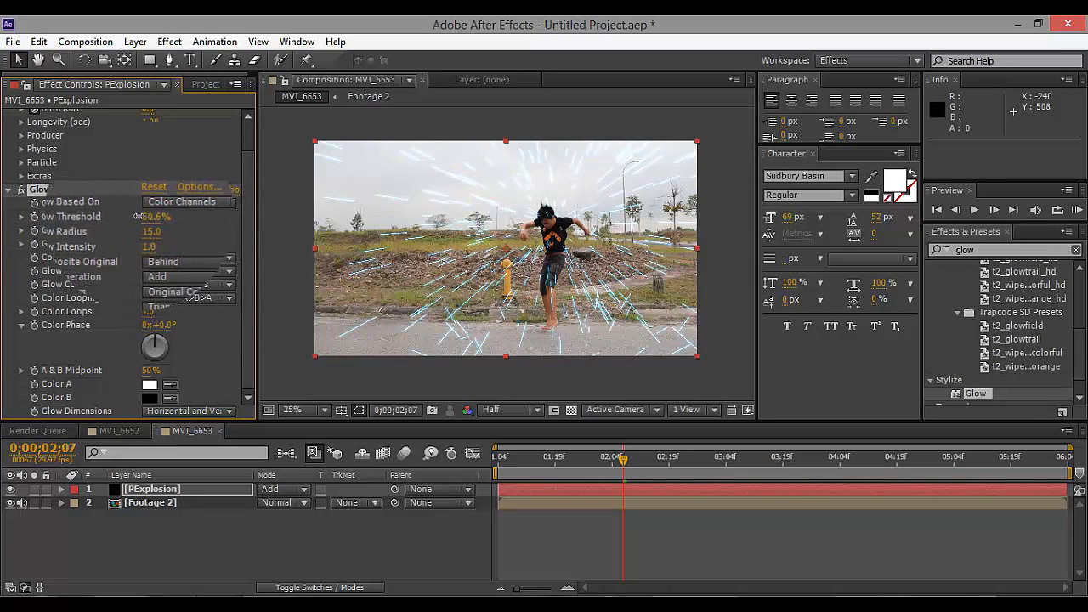
{"action": "left_click", "coordinate": [254, 527]}
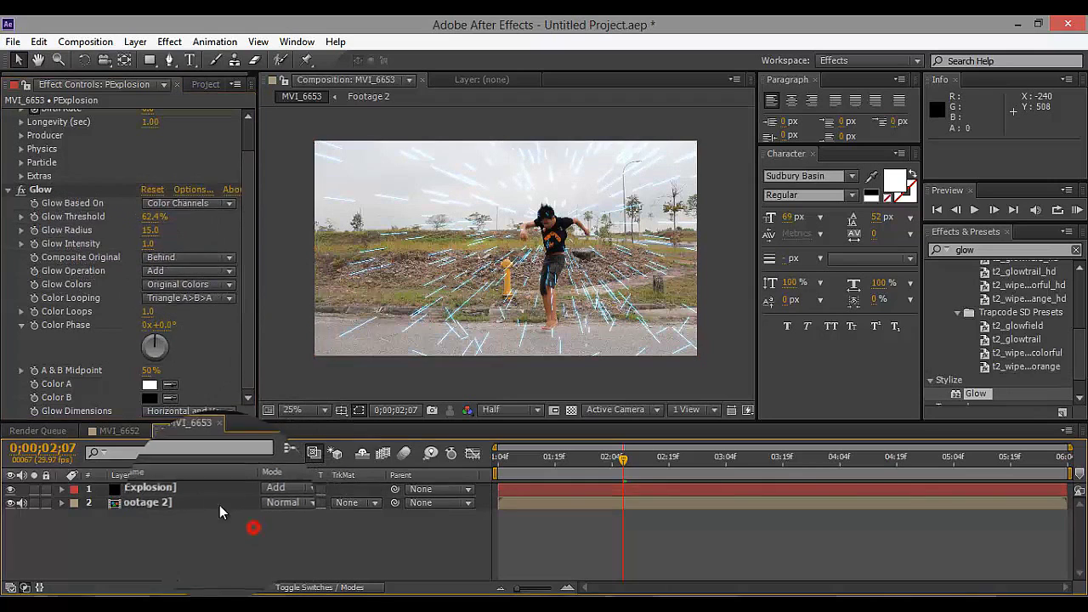
{"action": "left_click", "coordinate": [510, 490]}
Step frame by frame from the start of the burst to the landing to examine the glowing particles around the man
{"action": "mouse_move", "coordinate": [615, 459]}
{"action": "left_mouse_down"}
{"action": "mouse_move", "coordinate": [662, 460]}
{"action": "mouse_move", "coordinate": [586, 470]}
{"action": "mouse_move", "coordinate": [626, 470]}
{"action": "mouse_move", "coordinate": [604, 469]}
{"action": "left_mouse_up"}
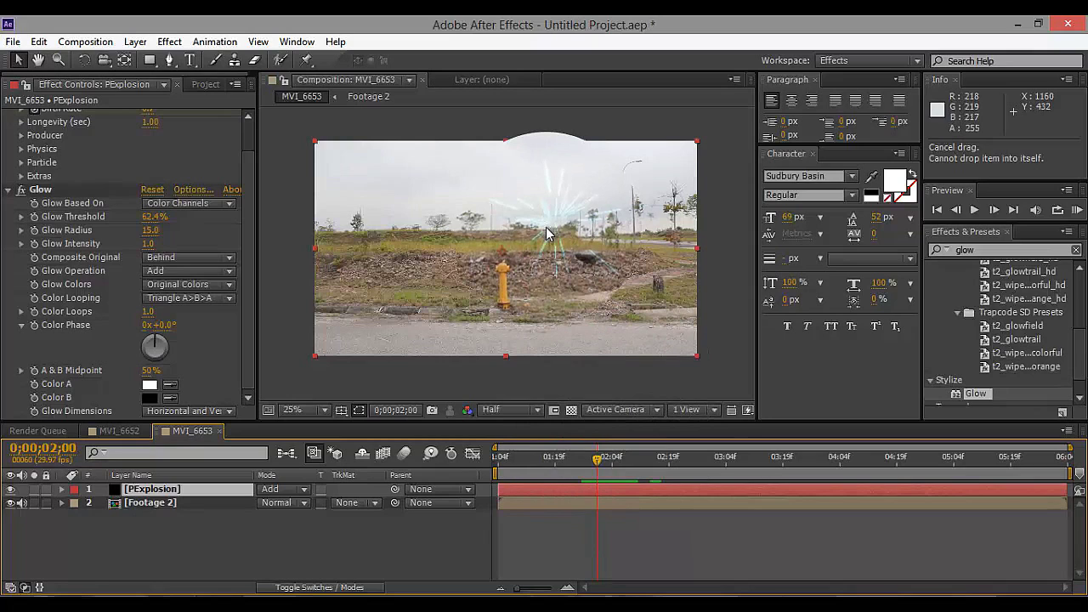
{"action": "key", "text": "Page_Down"}
{"action": "key", "text": "Page_Up"}
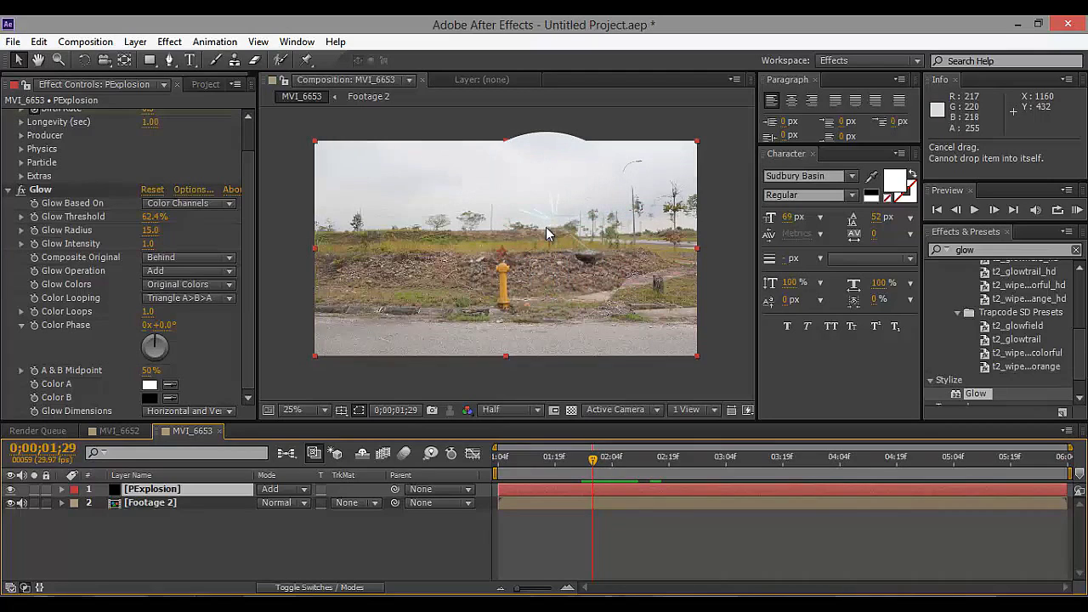
{"action": "key", "text": "Page_Down"}
{"action": "key", "text": "Page_Down"}
{"action": "key", "text": "Page_Down"}
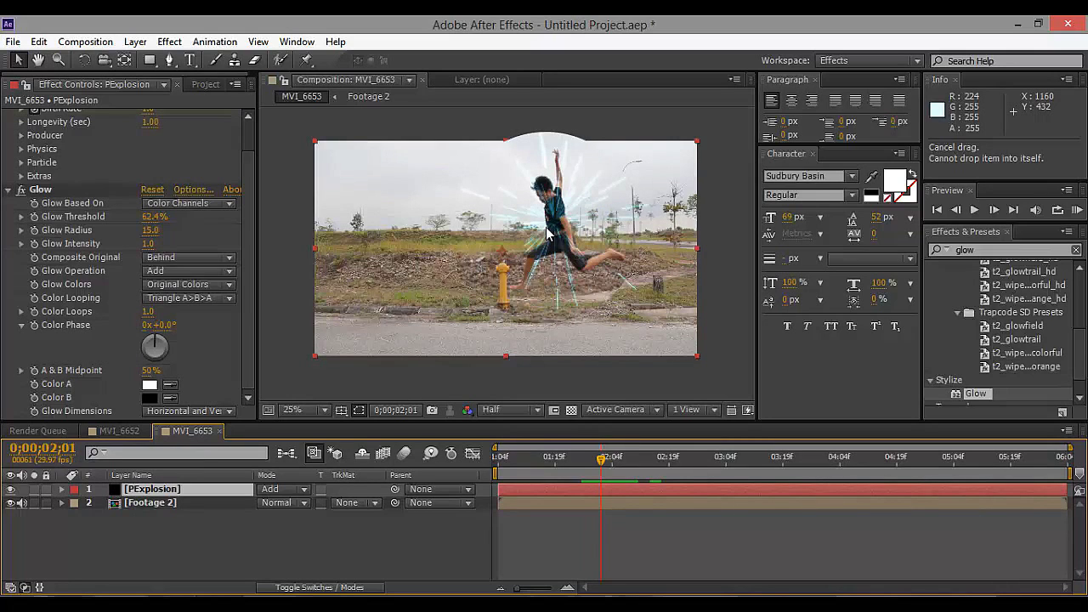
{"action": "key", "text": "Page_Down"}
{"action": "key", "text": "Page_Down"}
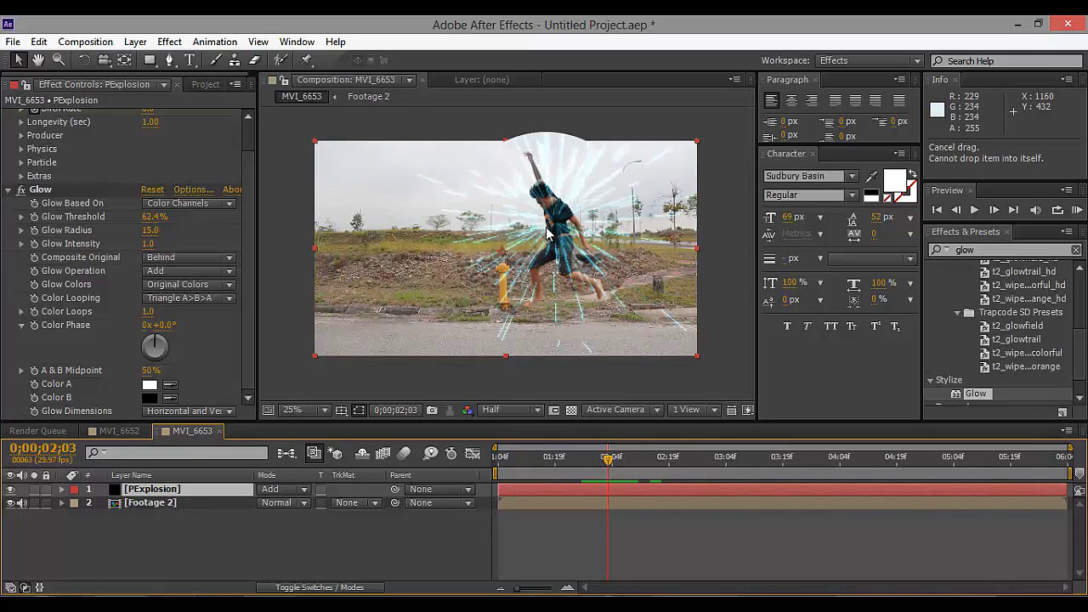
{"action": "key", "text": "Page_Down"}
{"action": "key", "text": "Page_Down"}
{"action": "key", "text": "Page_Down"}
{"action": "key", "text": "Page_Down"}
{"action": "key", "text": "Page_Down"}
{"action": "key", "text": "Page_Down"}
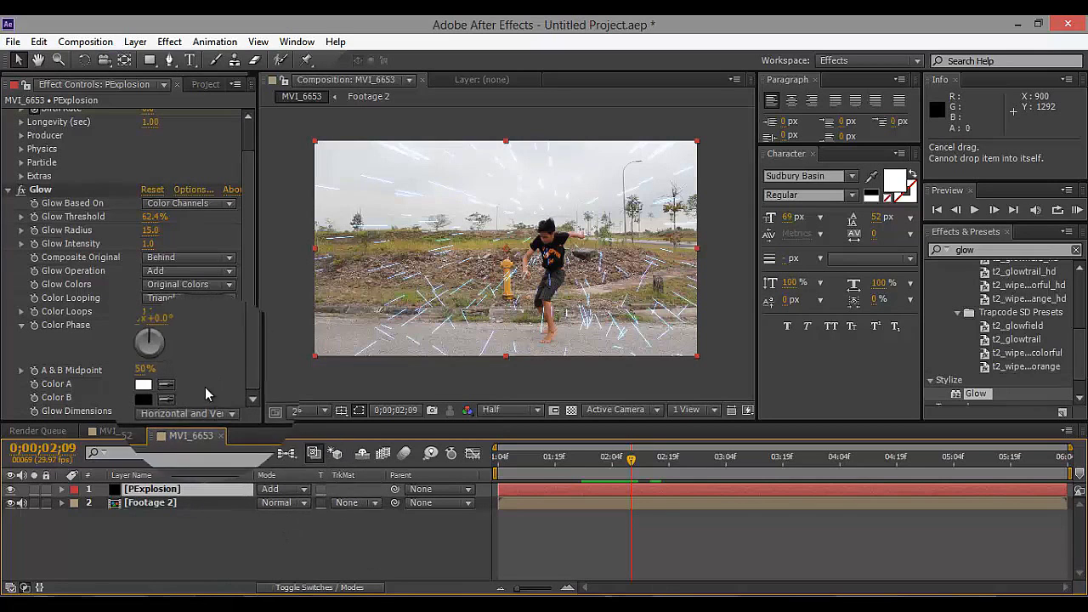
Scrub and play back the explosion to review the glowing particles bouncing off the road
{"action": "left_click_drag", "start_coordinate": [626, 457], "coordinate": [613, 527]}
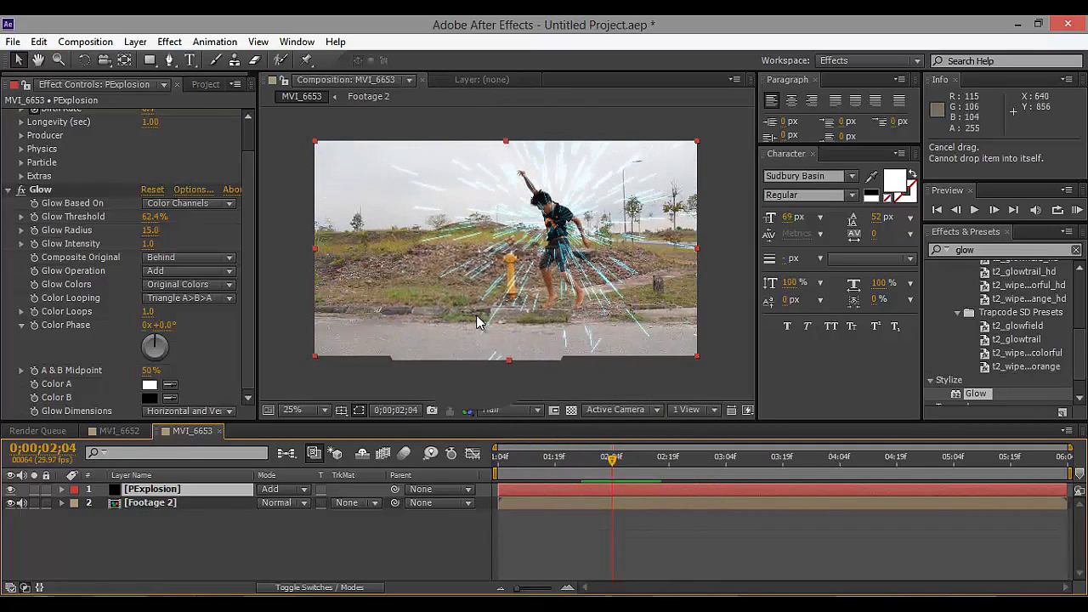
{"action": "mouse_move", "coordinate": [612, 476]}
{"action": "left_mouse_down"}
{"action": "mouse_move", "coordinate": [590, 476]}
{"action": "mouse_move", "coordinate": [662, 476]}
{"action": "mouse_move", "coordinate": [597, 498]}
{"action": "mouse_move", "coordinate": [625, 504]}
{"action": "mouse_move", "coordinate": [638, 455]}
{"action": "mouse_move", "coordinate": [600, 462]}
{"action": "mouse_move", "coordinate": [627, 465]}
{"action": "mouse_move", "coordinate": [597, 460]}
{"action": "left_mouse_up"}
{"action": "key", "text": "space"}
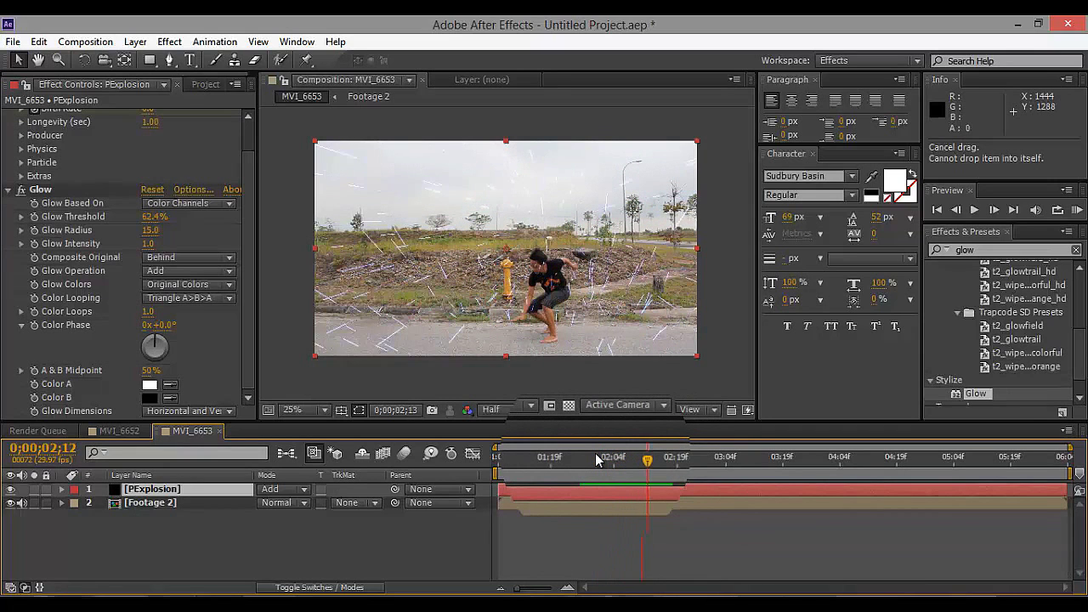
{"action": "mouse_move", "coordinate": [643, 474]}
{"action": "left_mouse_down"}
{"action": "mouse_move", "coordinate": [604, 458]}
{"action": "mouse_move", "coordinate": [634, 458]}
{"action": "mouse_move", "coordinate": [585, 456]}
{"action": "mouse_move", "coordinate": [655, 449]}
{"action": "mouse_move", "coordinate": [614, 452]}
{"action": "mouse_move", "coordinate": [623, 457]}
{"action": "left_mouse_up"}
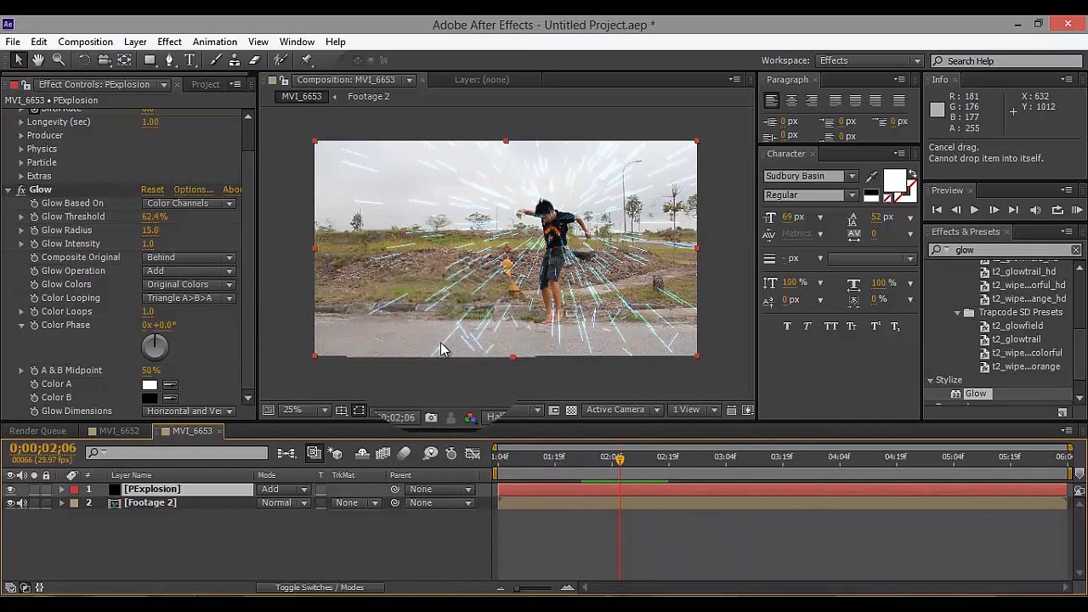
{"action": "left_click", "coordinate": [311, 510]}
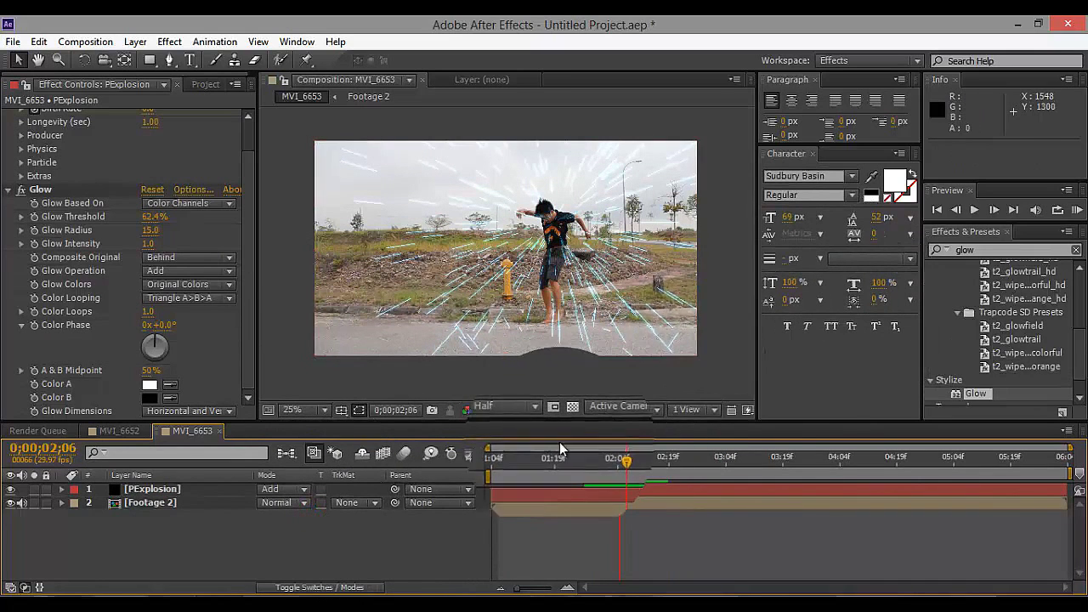
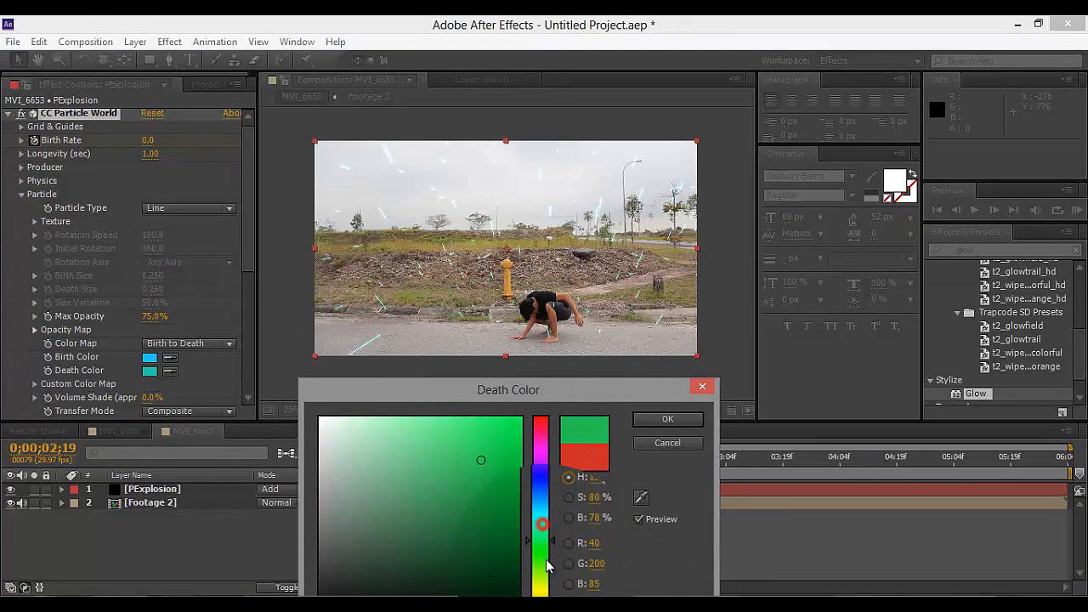
Set the particles' Death Color to green and check it on the landing frames
{"action": "left_click", "coordinate": [670, 415]}
{"action": "mouse_move", "coordinate": [644, 459]}
{"action": "left_mouse_down"}
{"action": "mouse_move", "coordinate": [724, 463]}
{"action": "mouse_move", "coordinate": [635, 471]}
{"action": "left_mouse_up"}
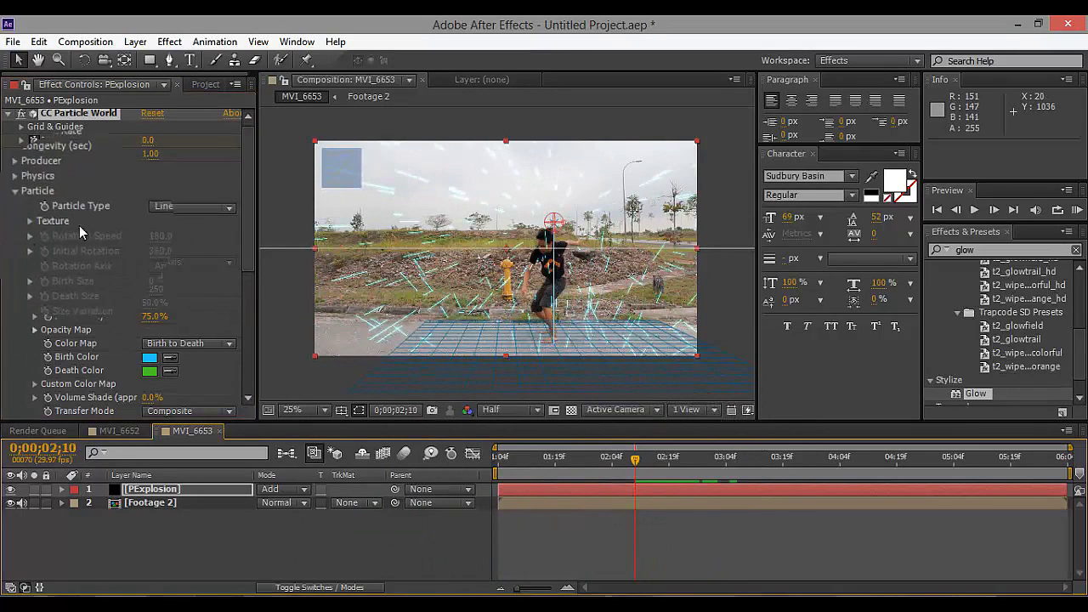
Try the Star and Faded Sphere particle types on the explosion, checking them in the mid-air jump
{"action": "left_click", "coordinate": [196, 209]}
{"action": "left_click", "coordinate": [214, 211]}
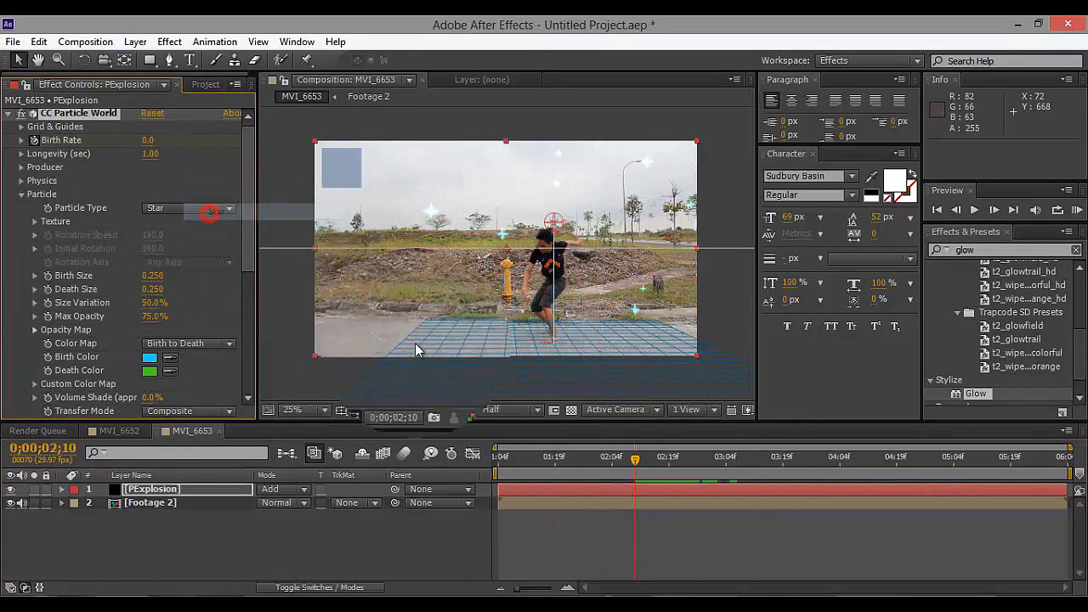
{"action": "mouse_move", "coordinate": [609, 459]}
{"action": "left_mouse_down"}
{"action": "mouse_move", "coordinate": [668, 472]}
{"action": "mouse_move", "coordinate": [609, 474]}
{"action": "left_mouse_up"}
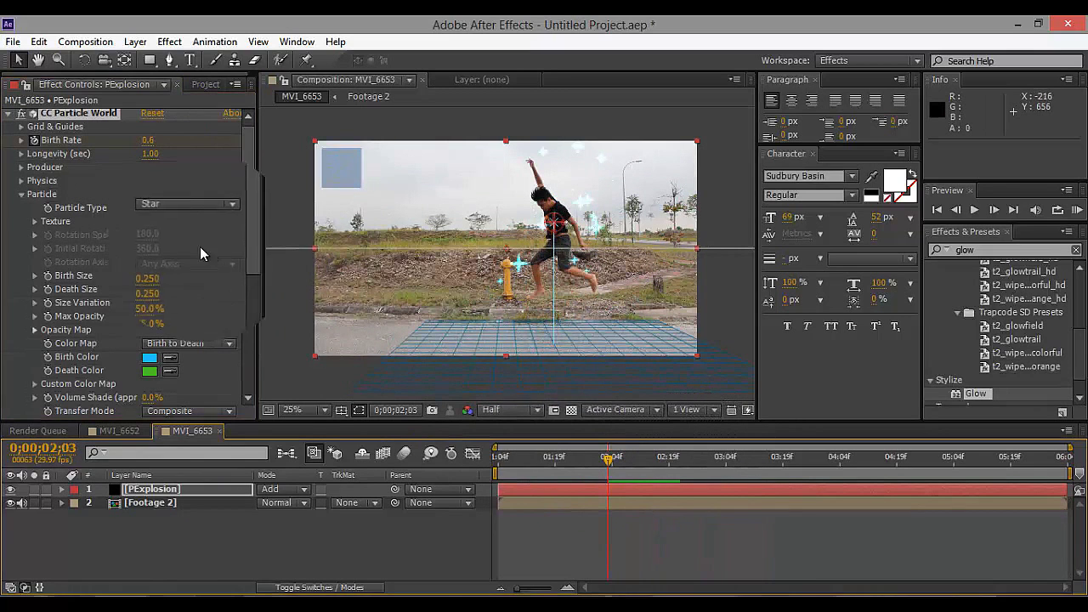
{"action": "left_click", "coordinate": [190, 206]}
{"action": "left_click", "coordinate": [200, 209]}
{"action": "left_click", "coordinate": [211, 206]}
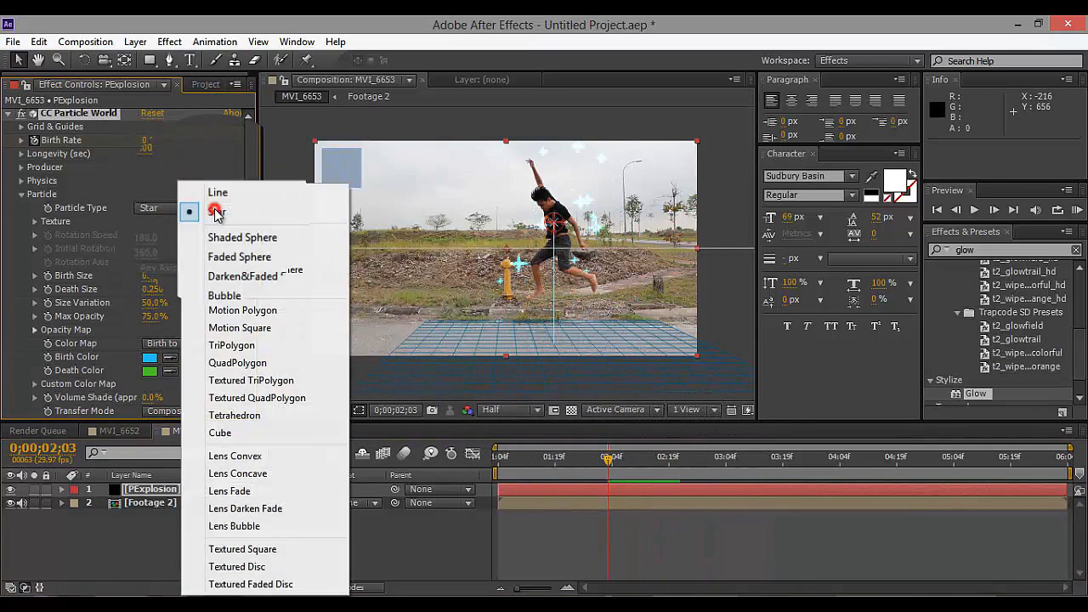
{"action": "left_click", "coordinate": [234, 255]}
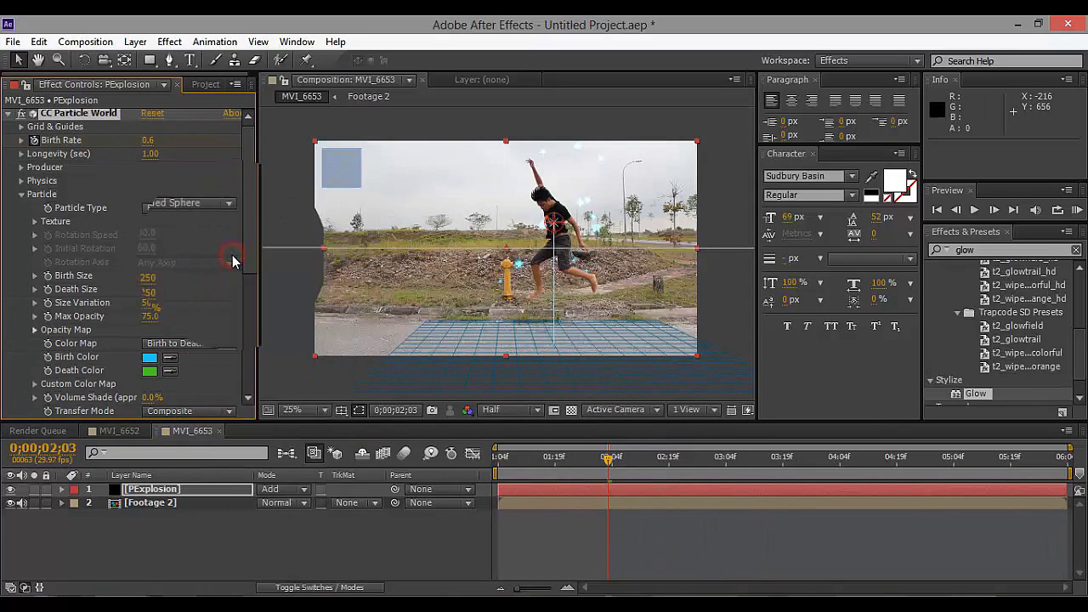
Try the Cube particle type, return Particle Type to Line and scrub to the landing frames
{"action": "left_click", "coordinate": [223, 208]}
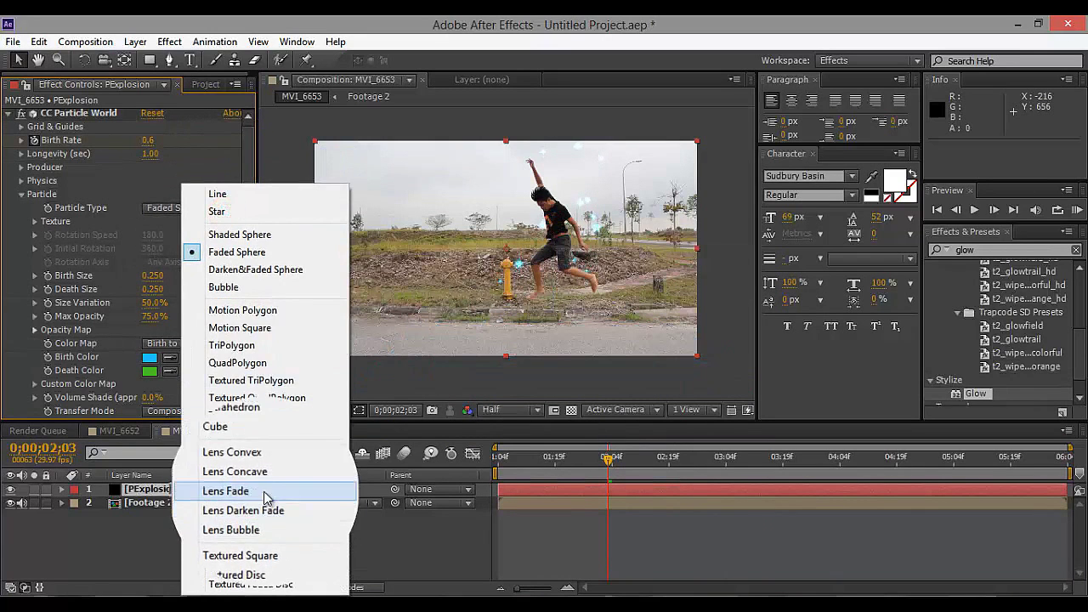
{"action": "left_click", "coordinate": [256, 431]}
{"action": "left_click_drag", "start_coordinate": [610, 458], "coordinate": [592, 470]}
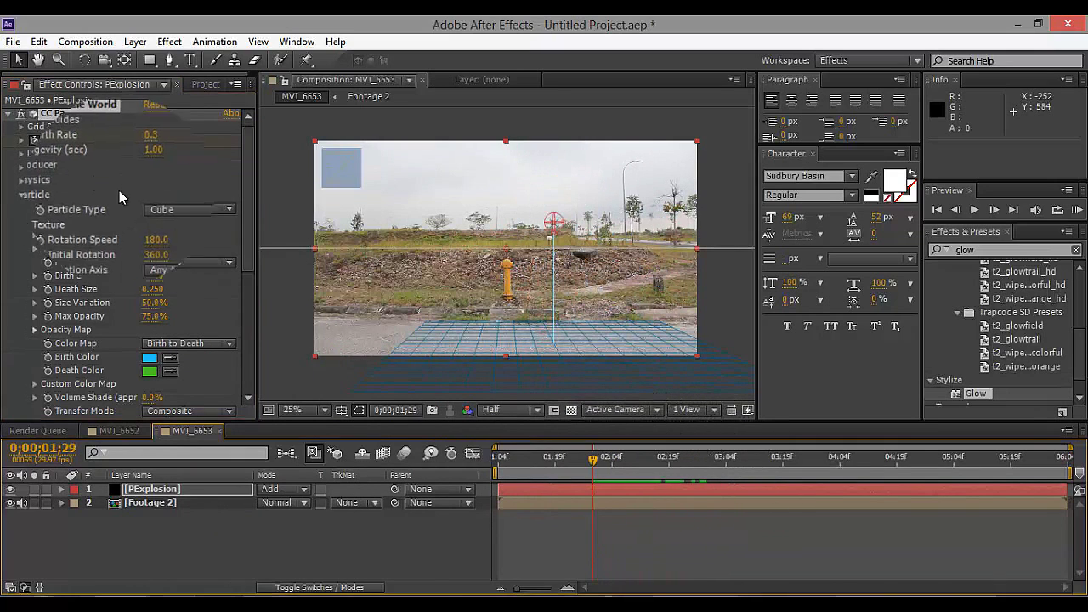
{"action": "left_click", "coordinate": [189, 209]}
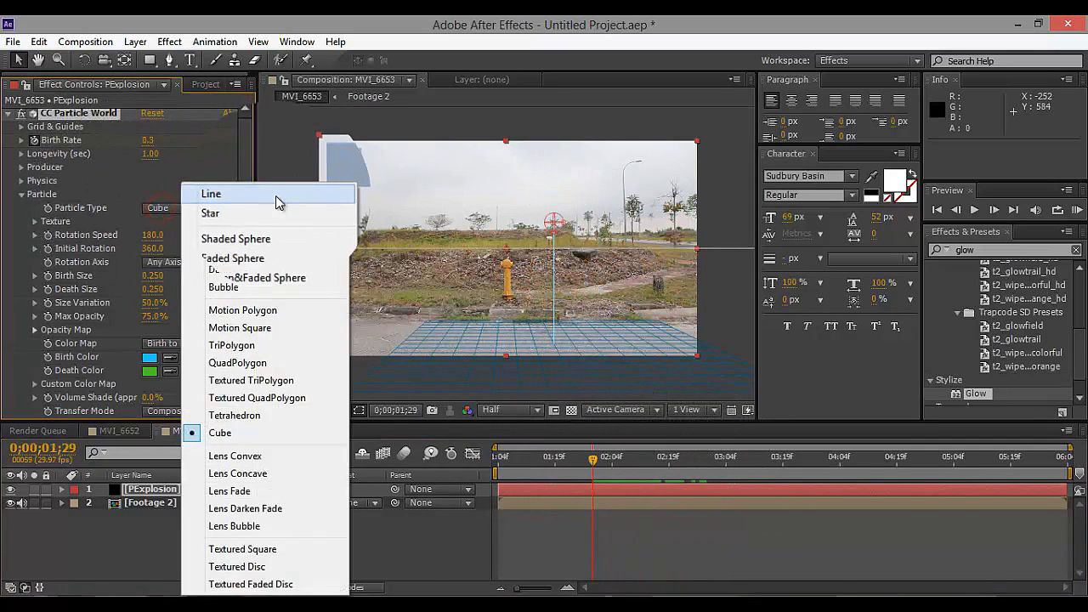
{"action": "left_click", "coordinate": [275, 197]}
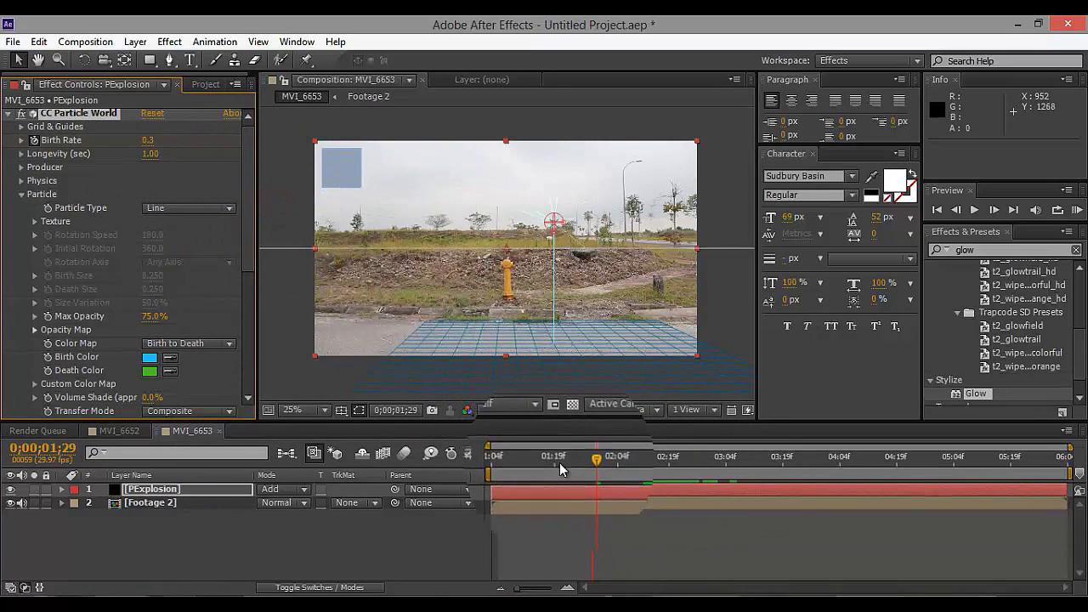
{"action": "left_click_drag", "start_coordinate": [560, 468], "coordinate": [631, 468]}
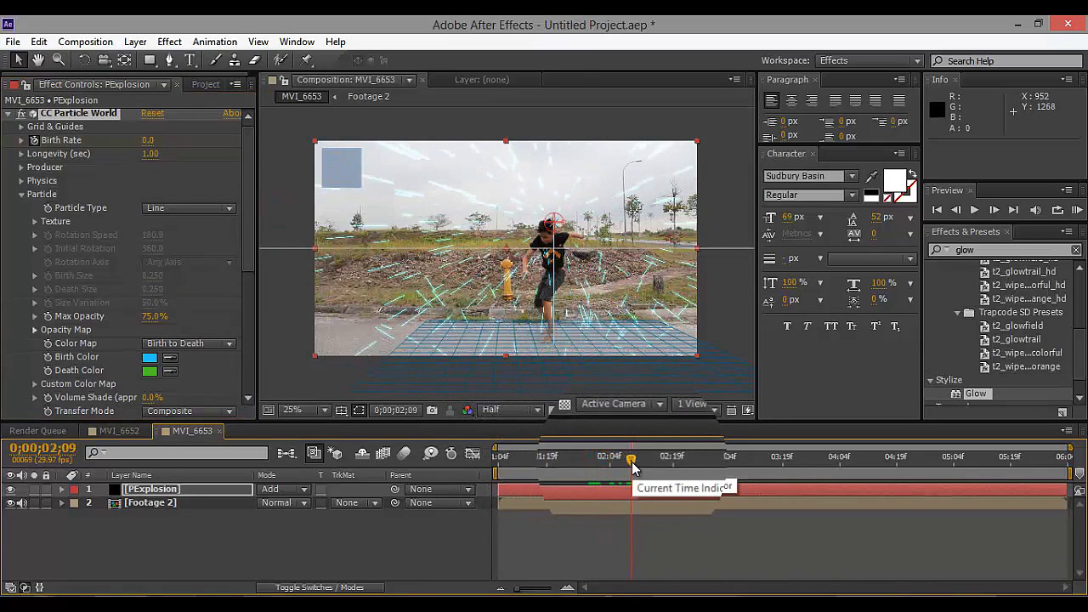
{"action": "left_click", "coordinate": [437, 573]}
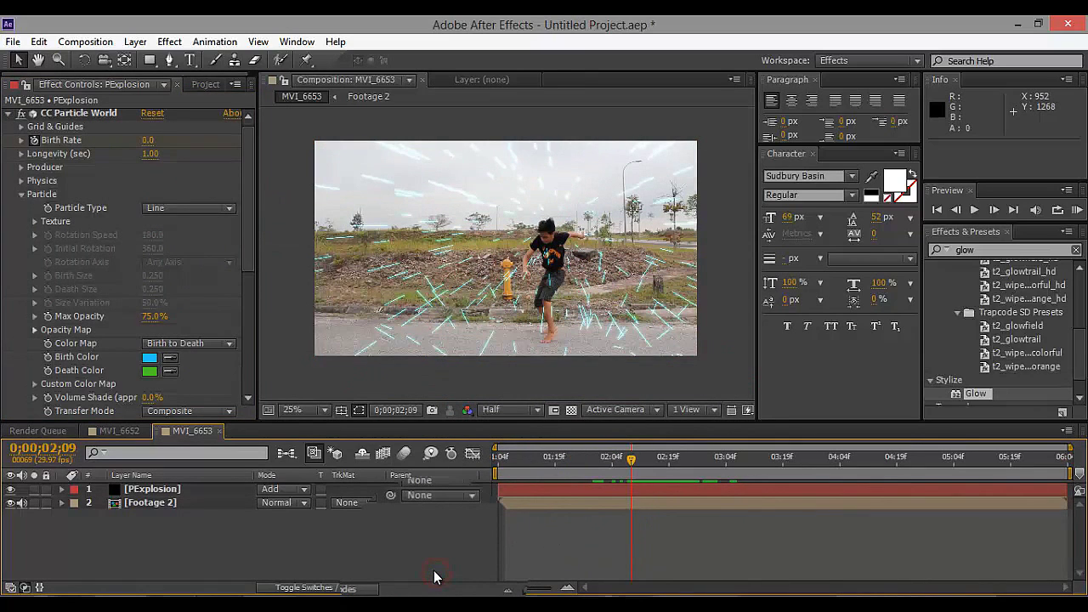